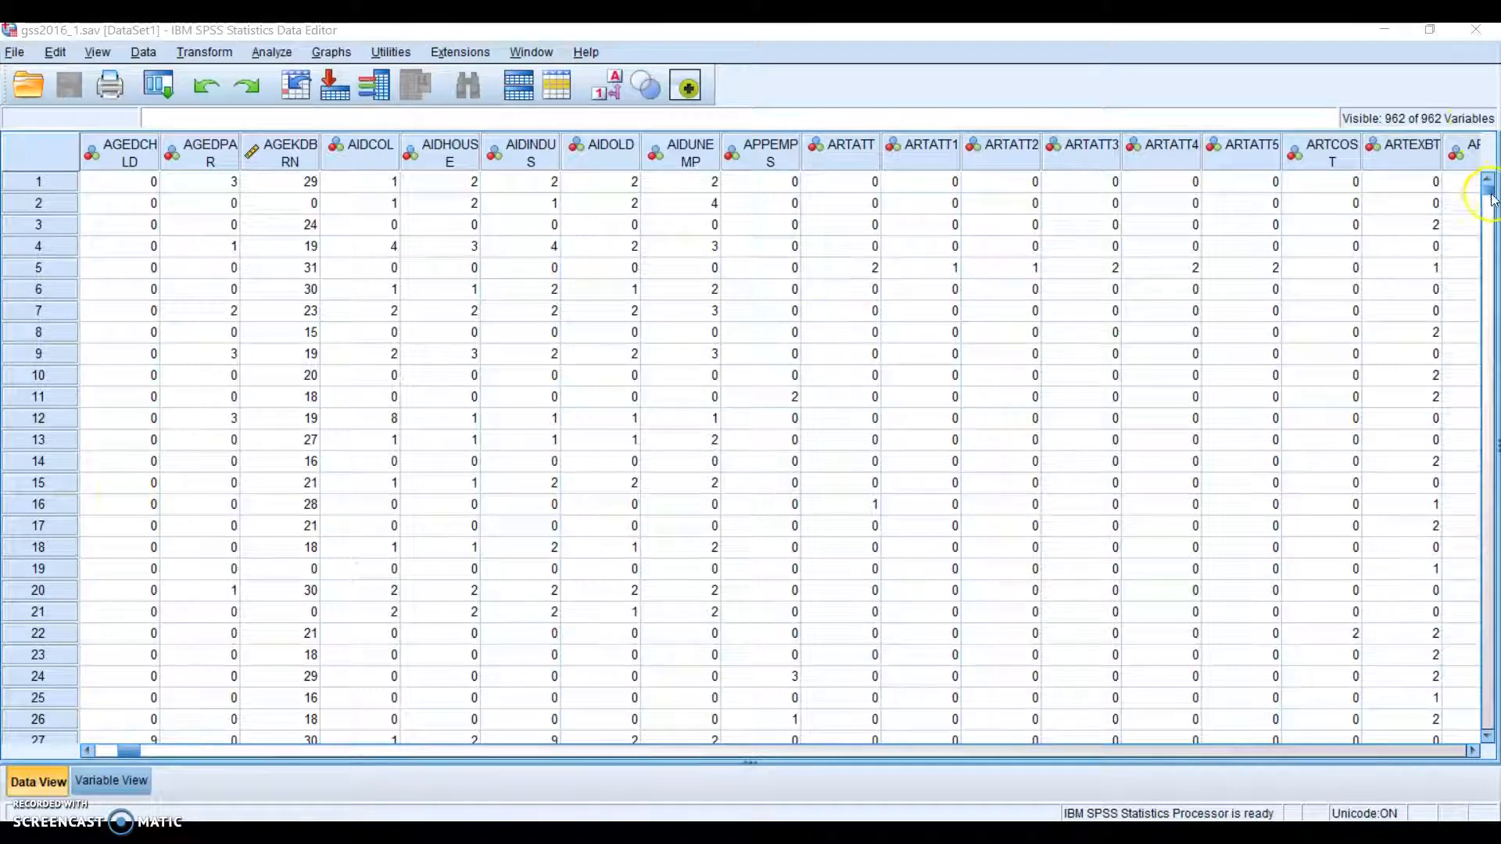
Scroll down and back up through the gss2016 data rows, then switch to Variable View
drag(1488, 190, 1484, 731)
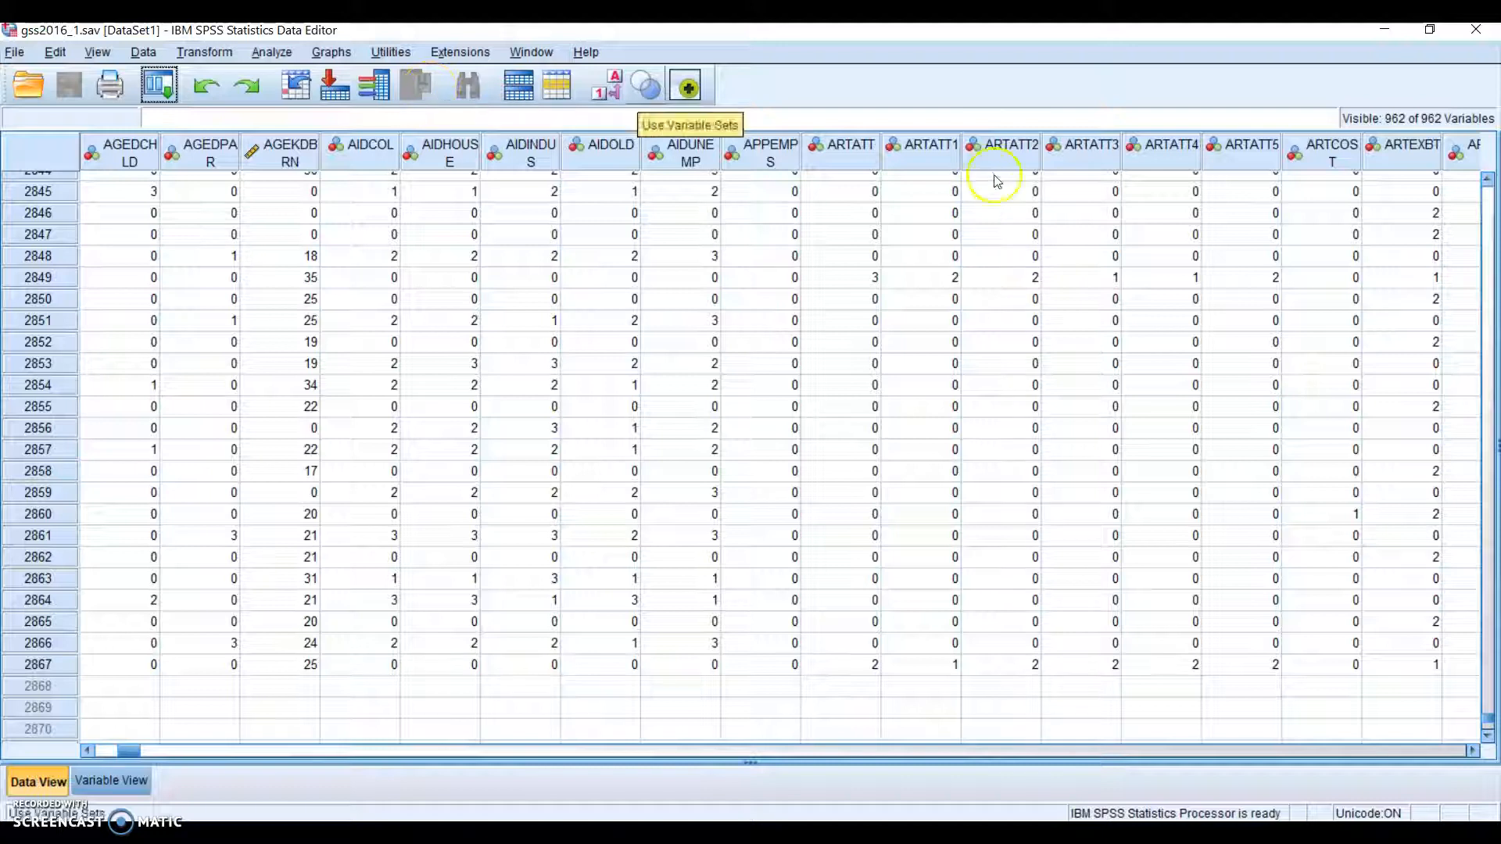
drag(1487, 718, 1487, 178)
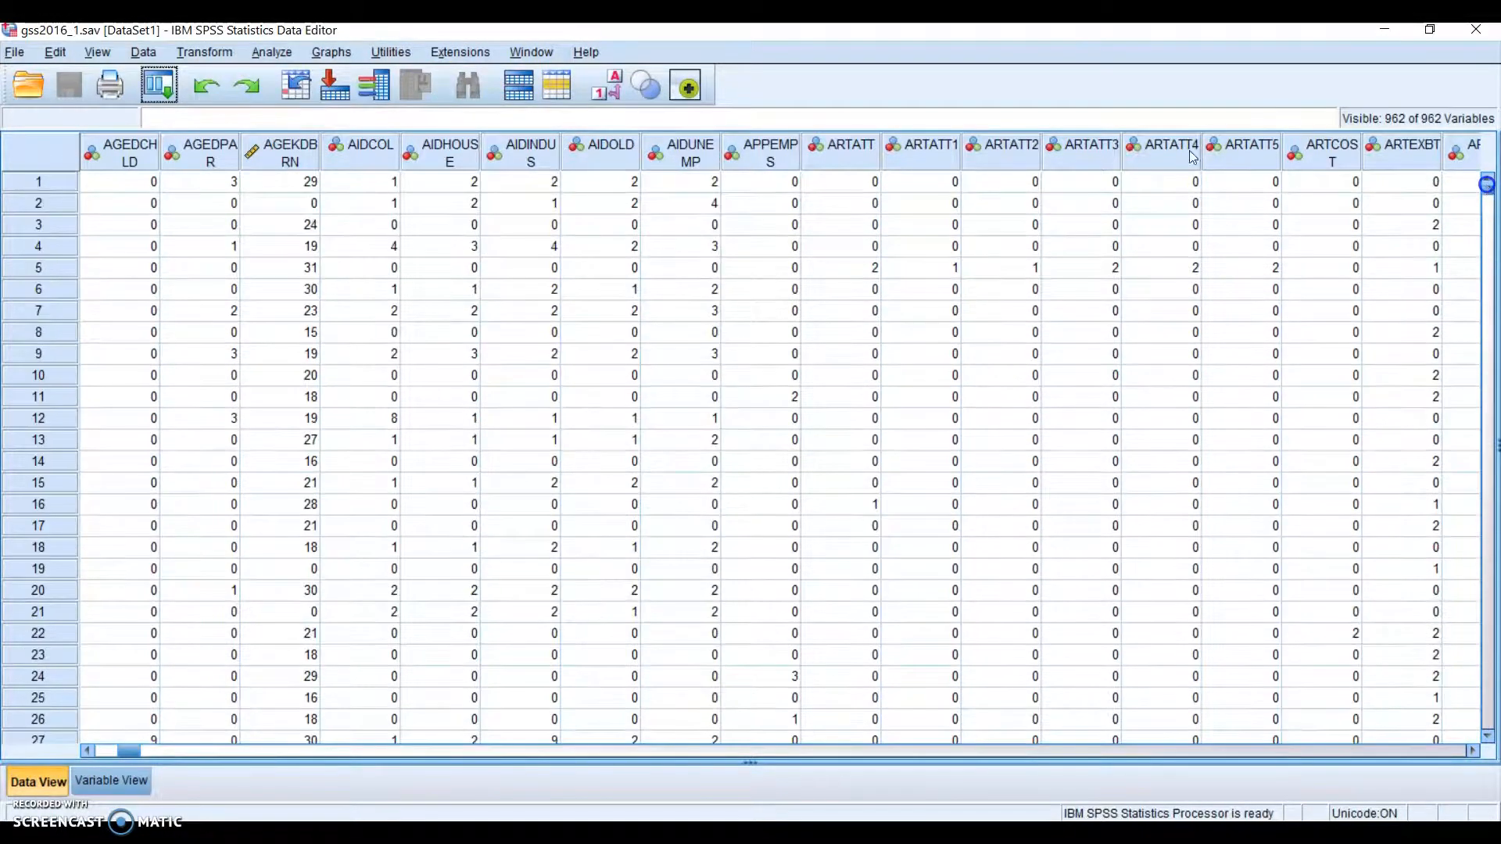
click(114, 782)
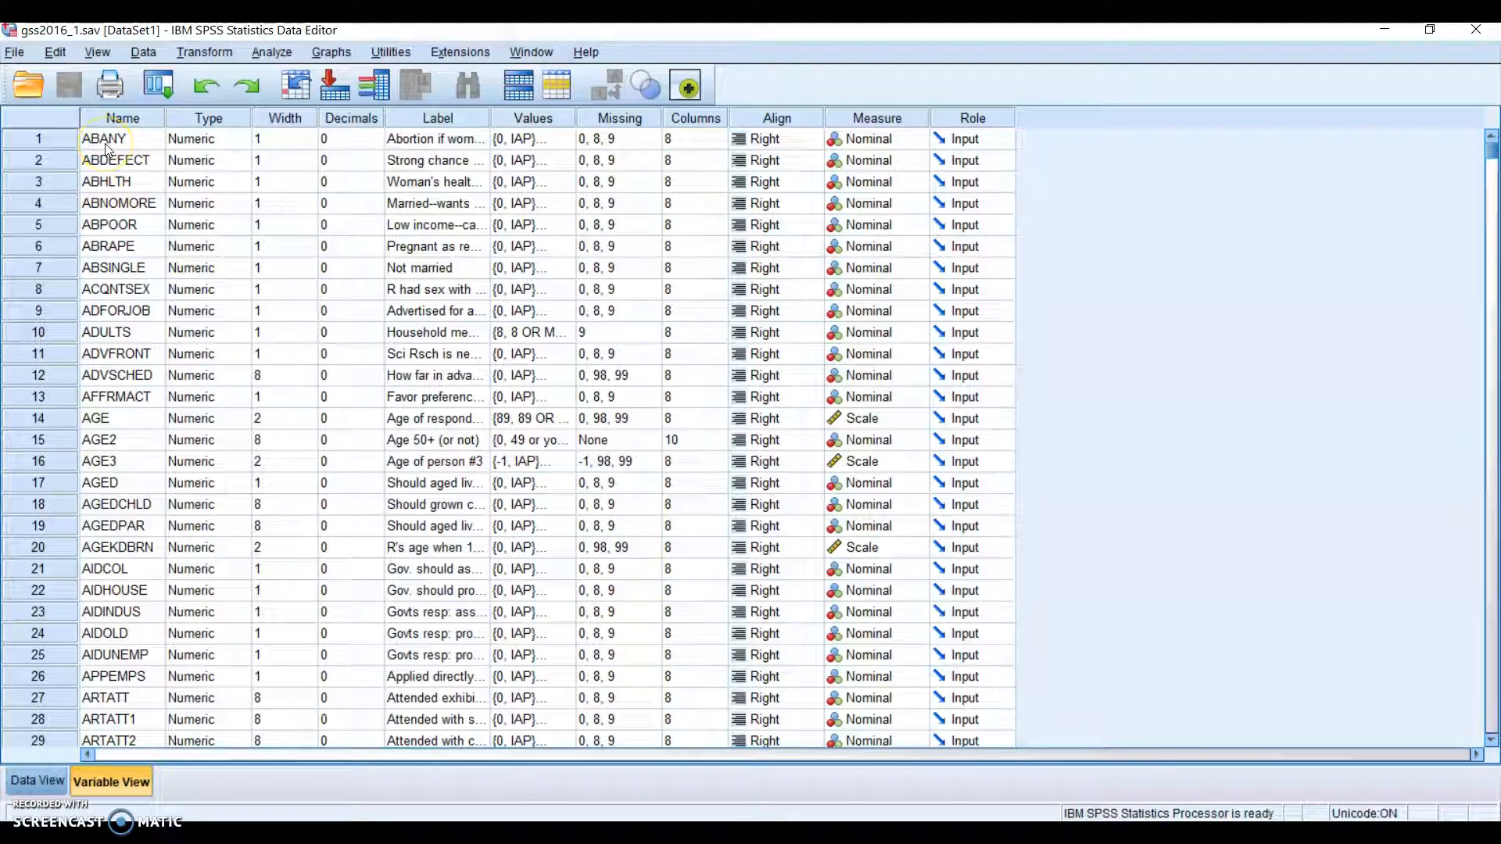
drag(1491, 150, 1469, 720)
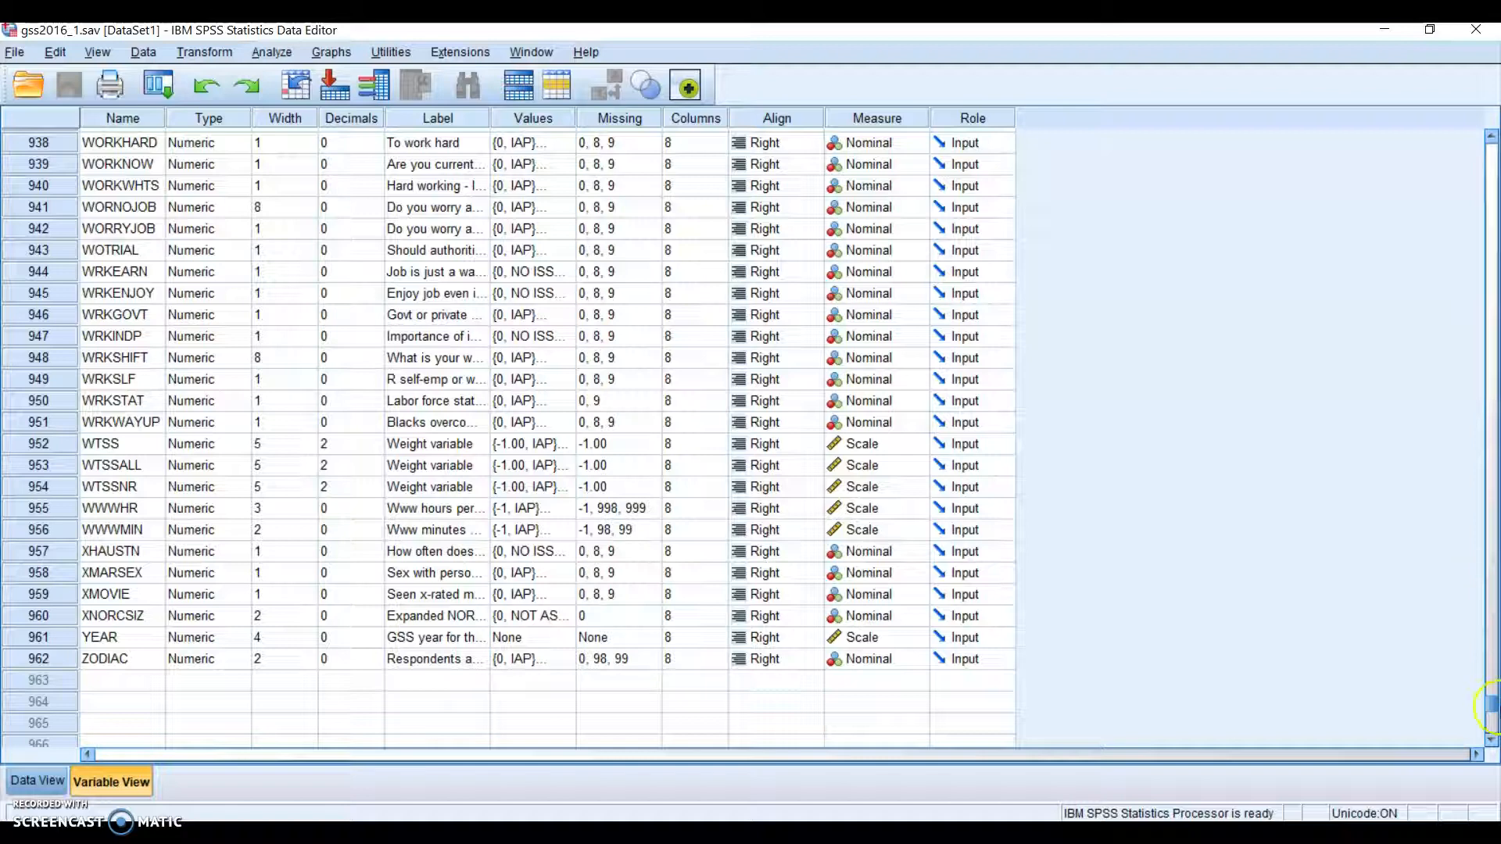
drag(1489, 720, 1483, 144)
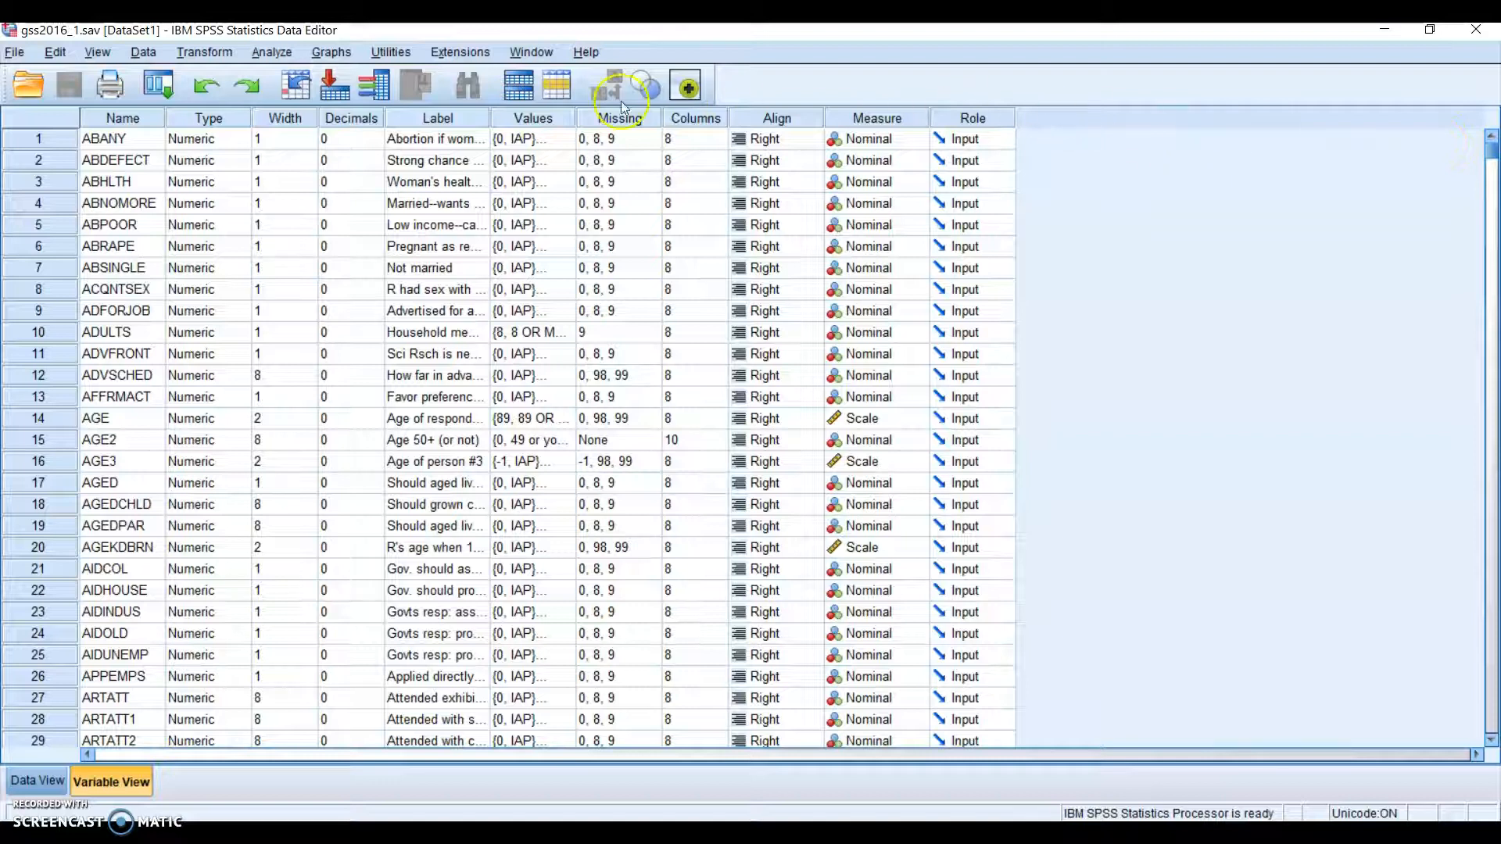
Open the Frequencies dialog via Analyze > Descriptive Statistics > Frequencies
click(272, 53)
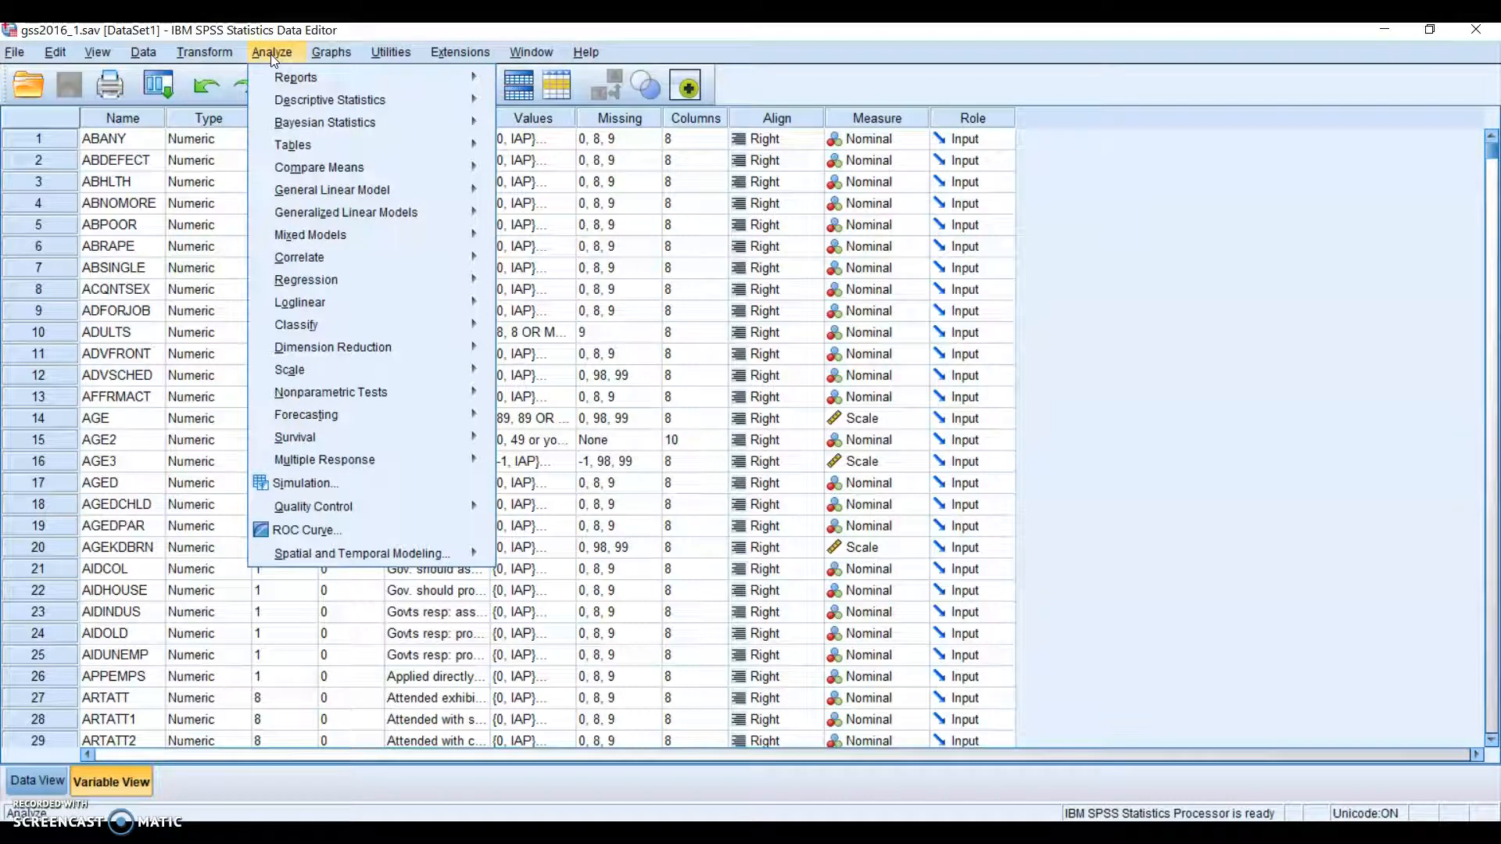
click(305, 101)
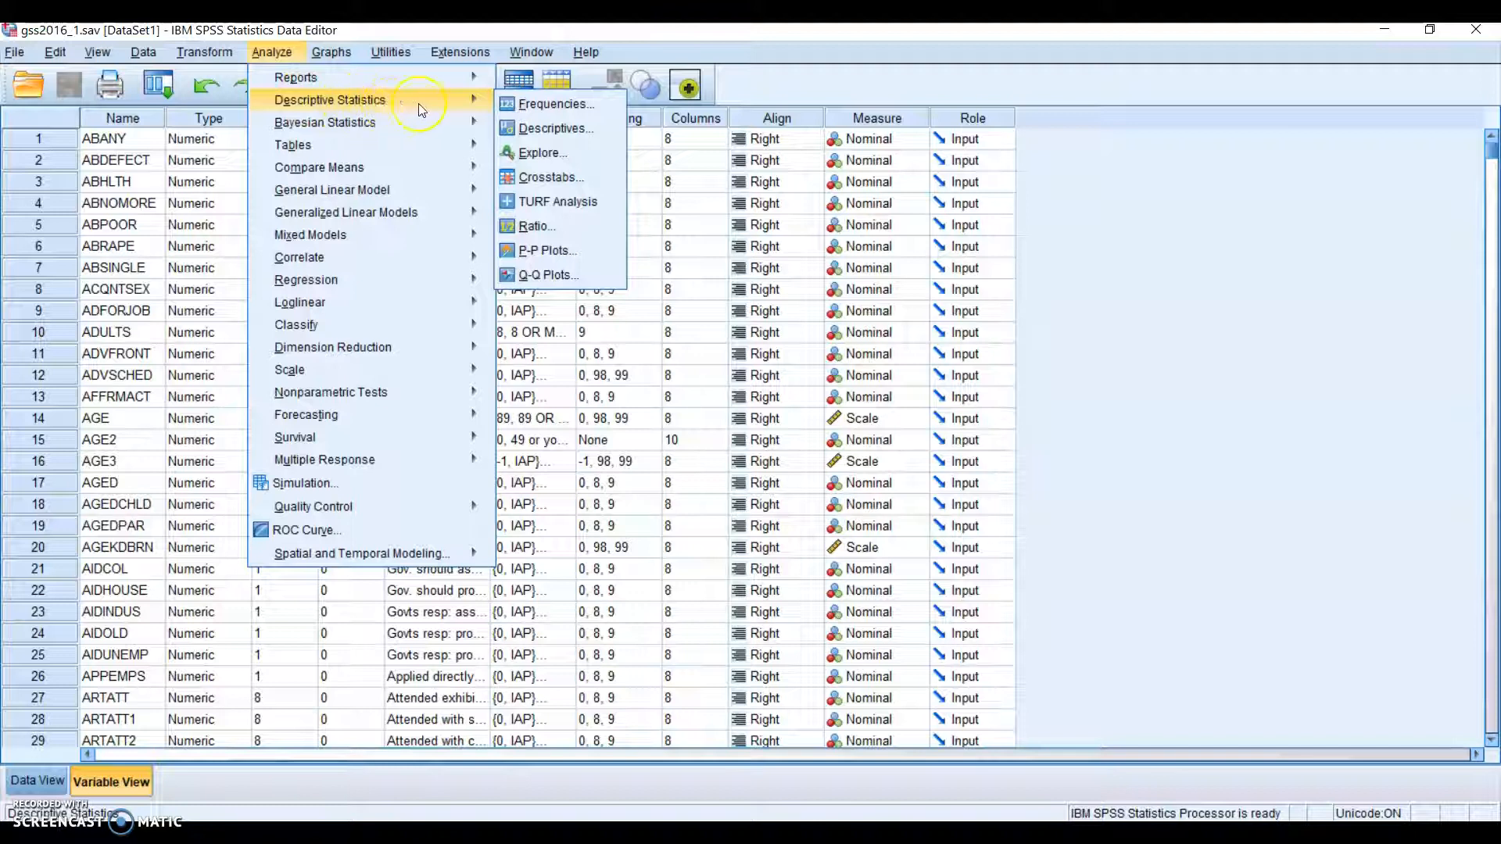
click(546, 105)
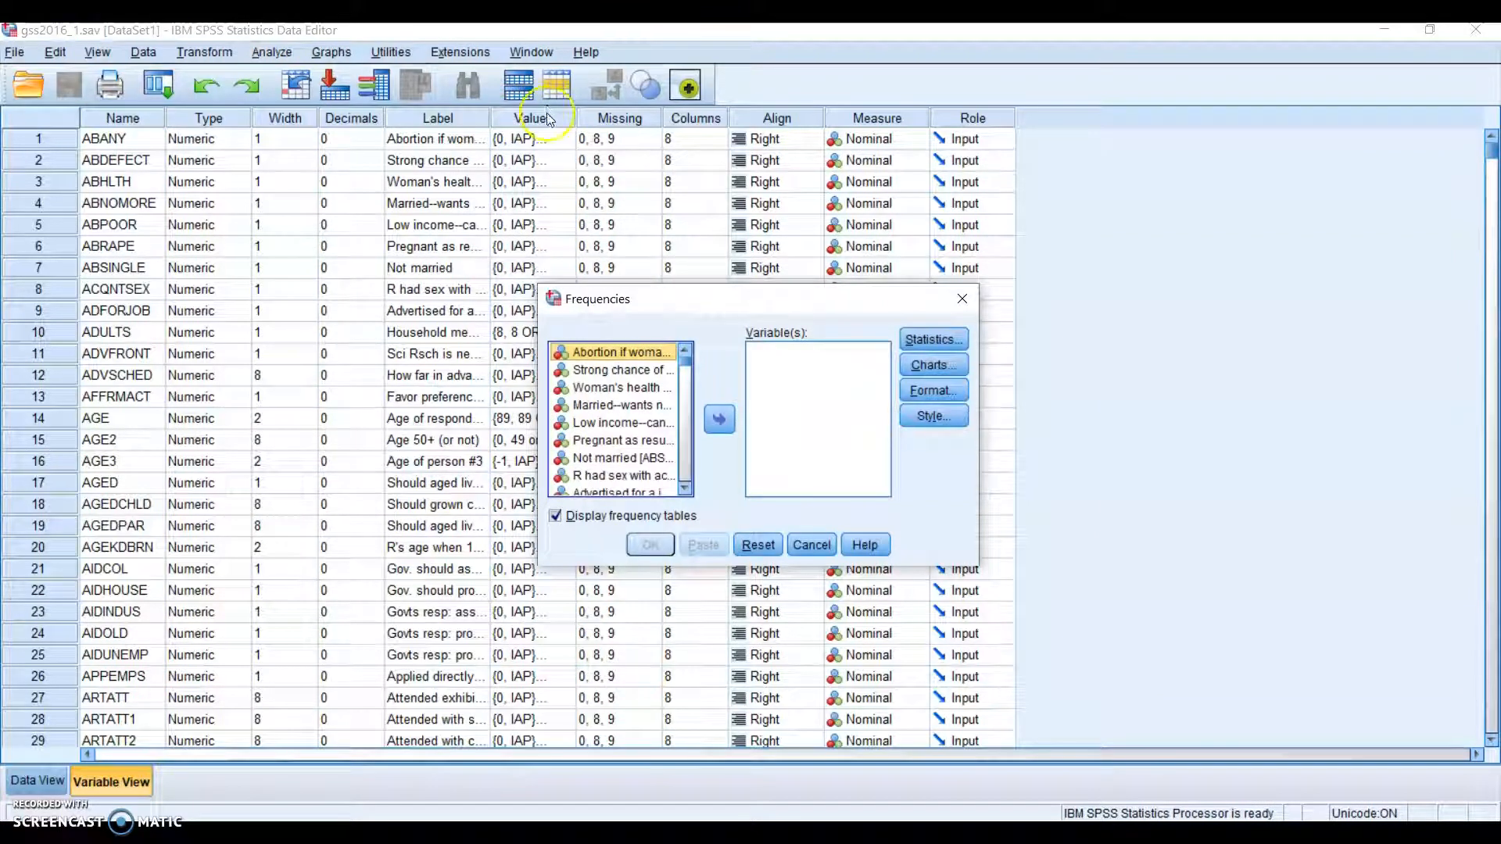
click(620, 388)
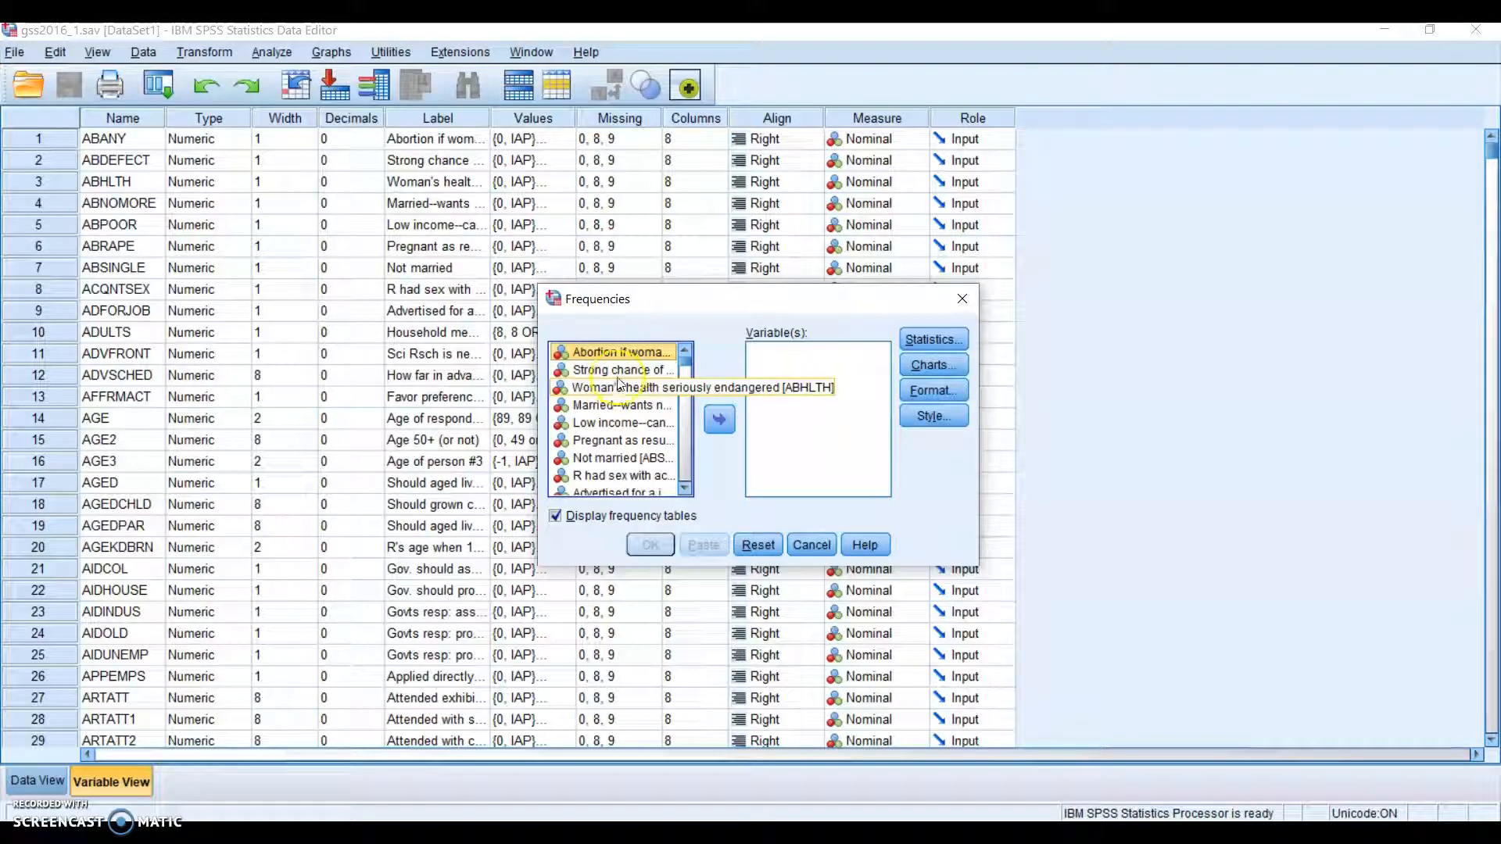
click(616, 416)
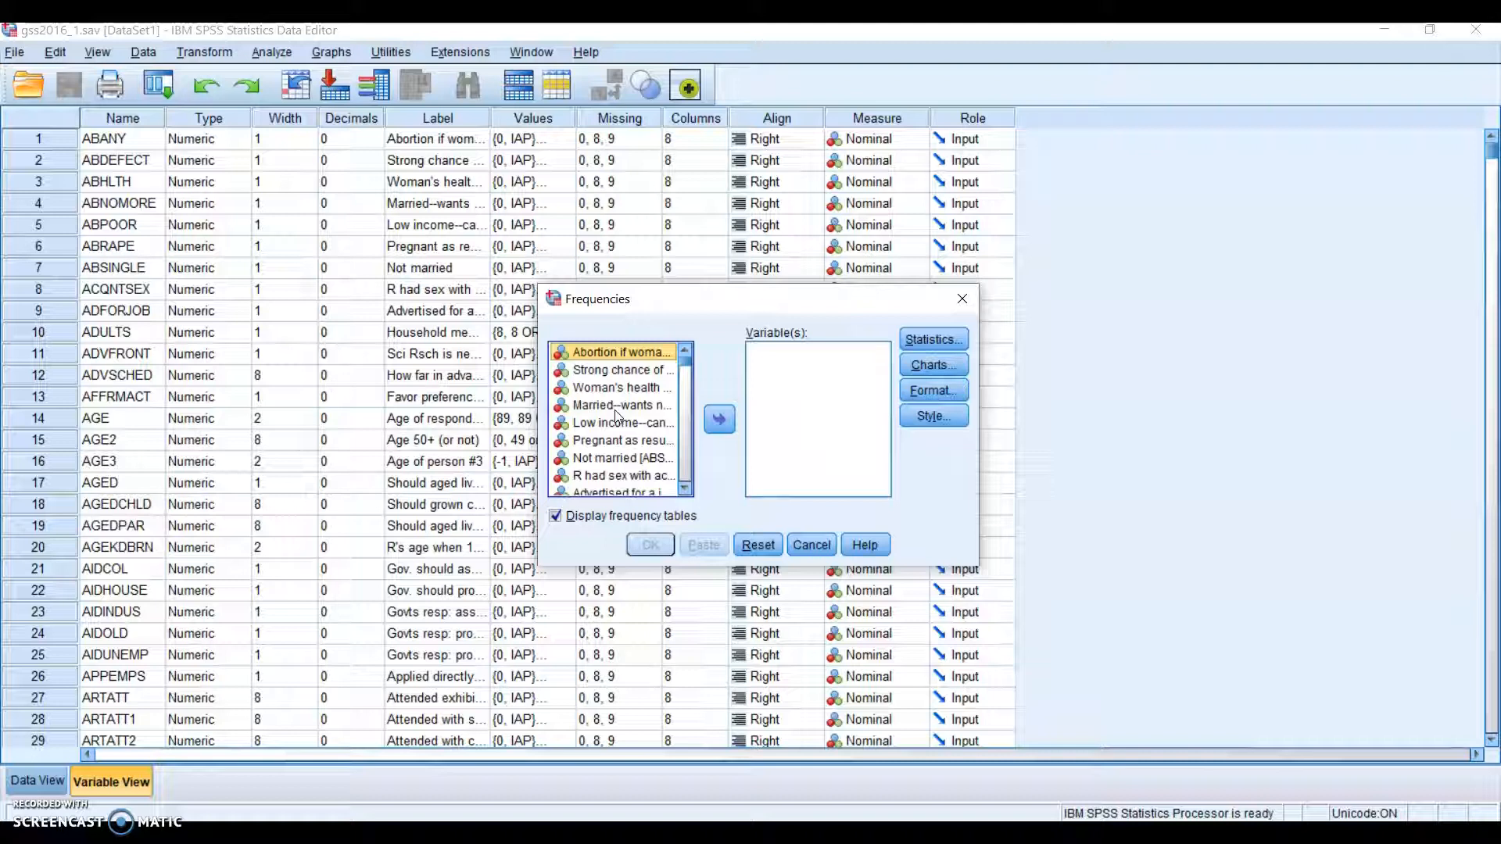
Make the source list show variable names instead of labels
right_click(617, 414)
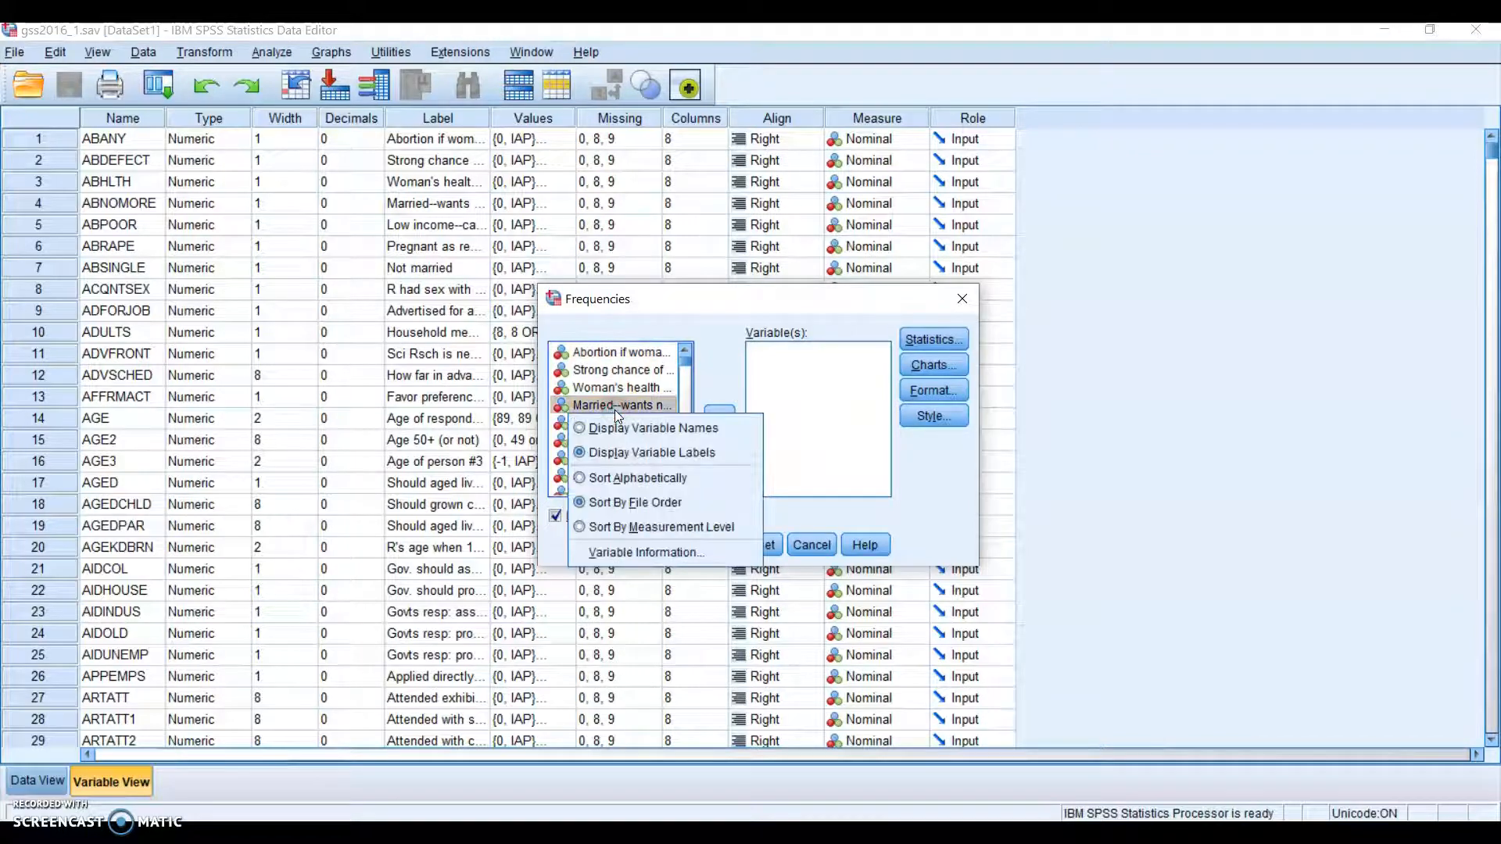
click(609, 430)
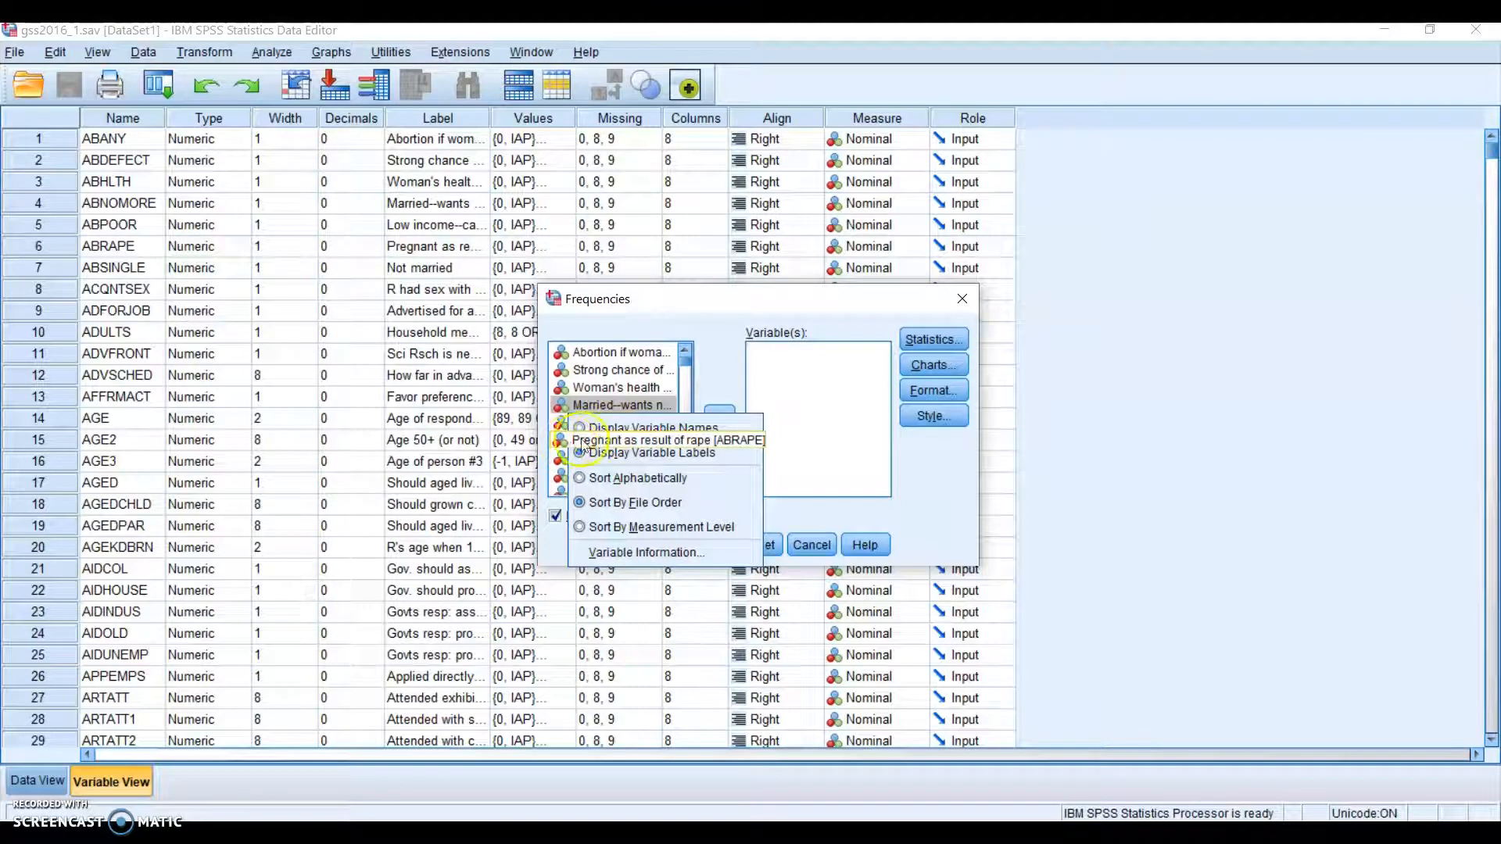
click(608, 428)
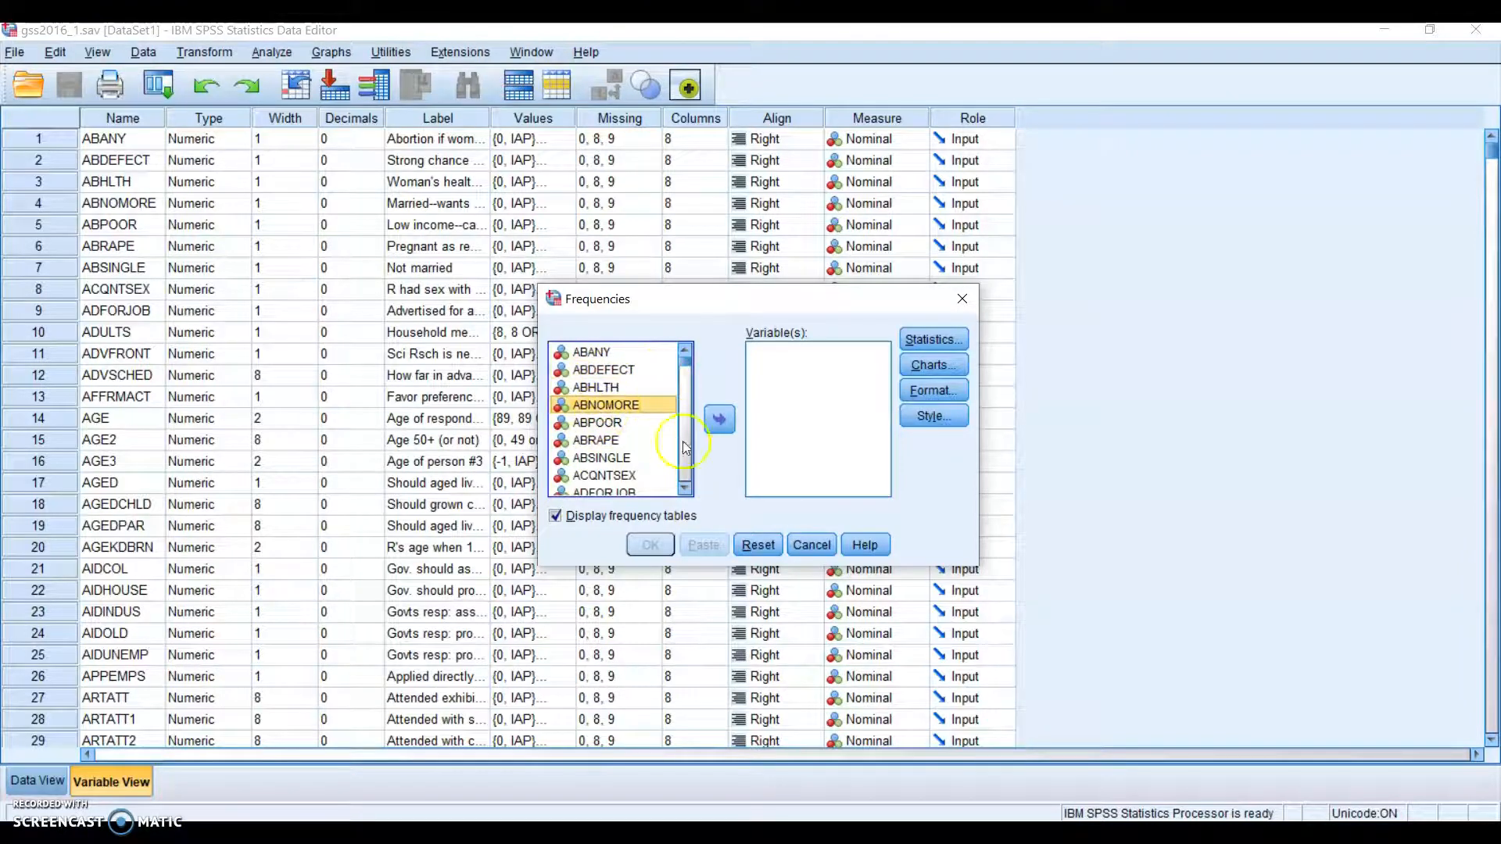
drag(685, 358, 686, 355)
Move down the variable list from ABDEFECT and select AGE
click(595, 374)
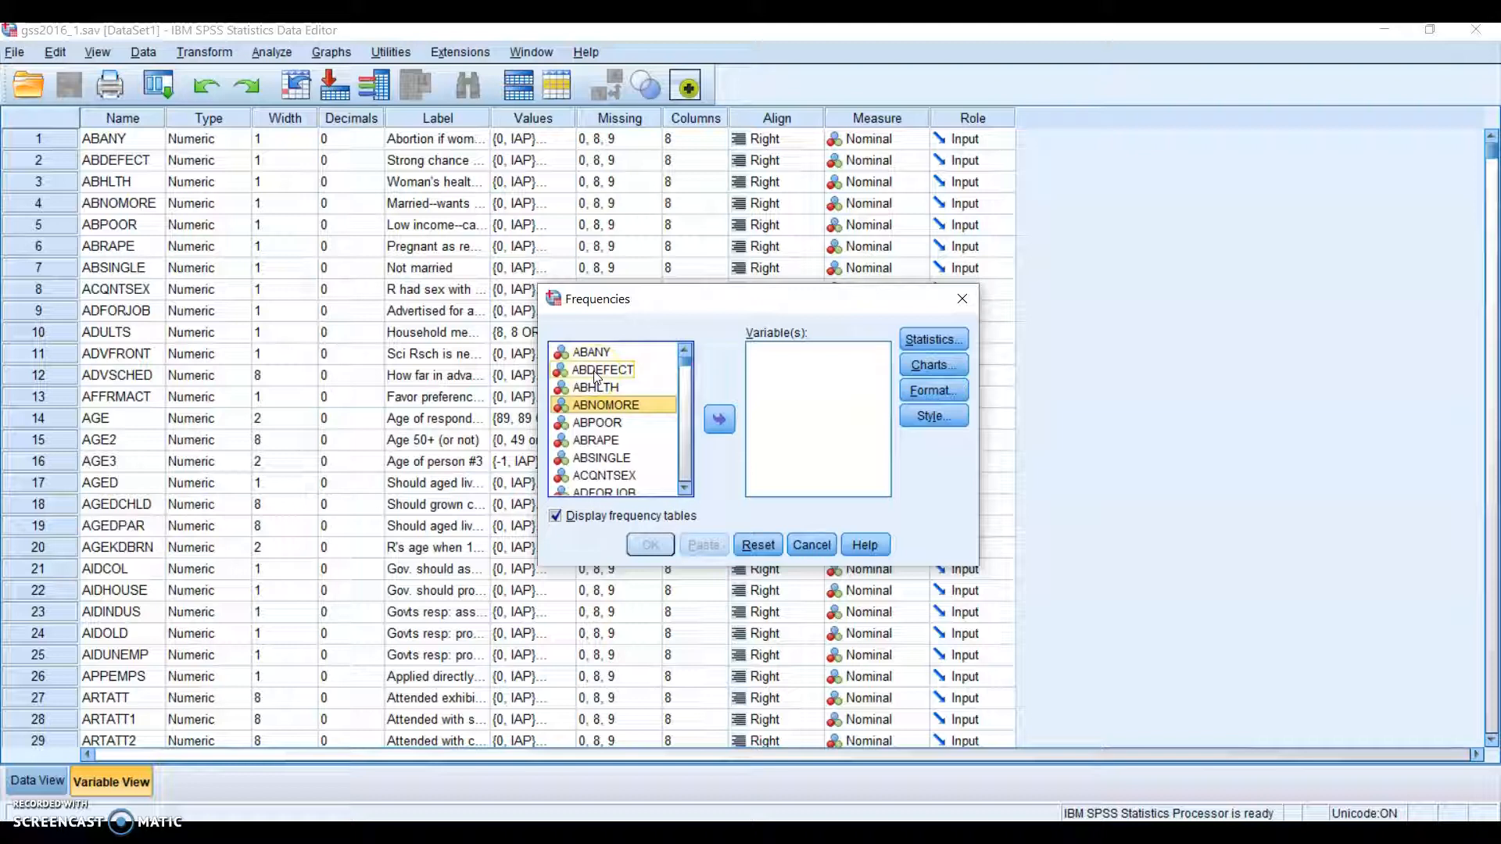
click(596, 373)
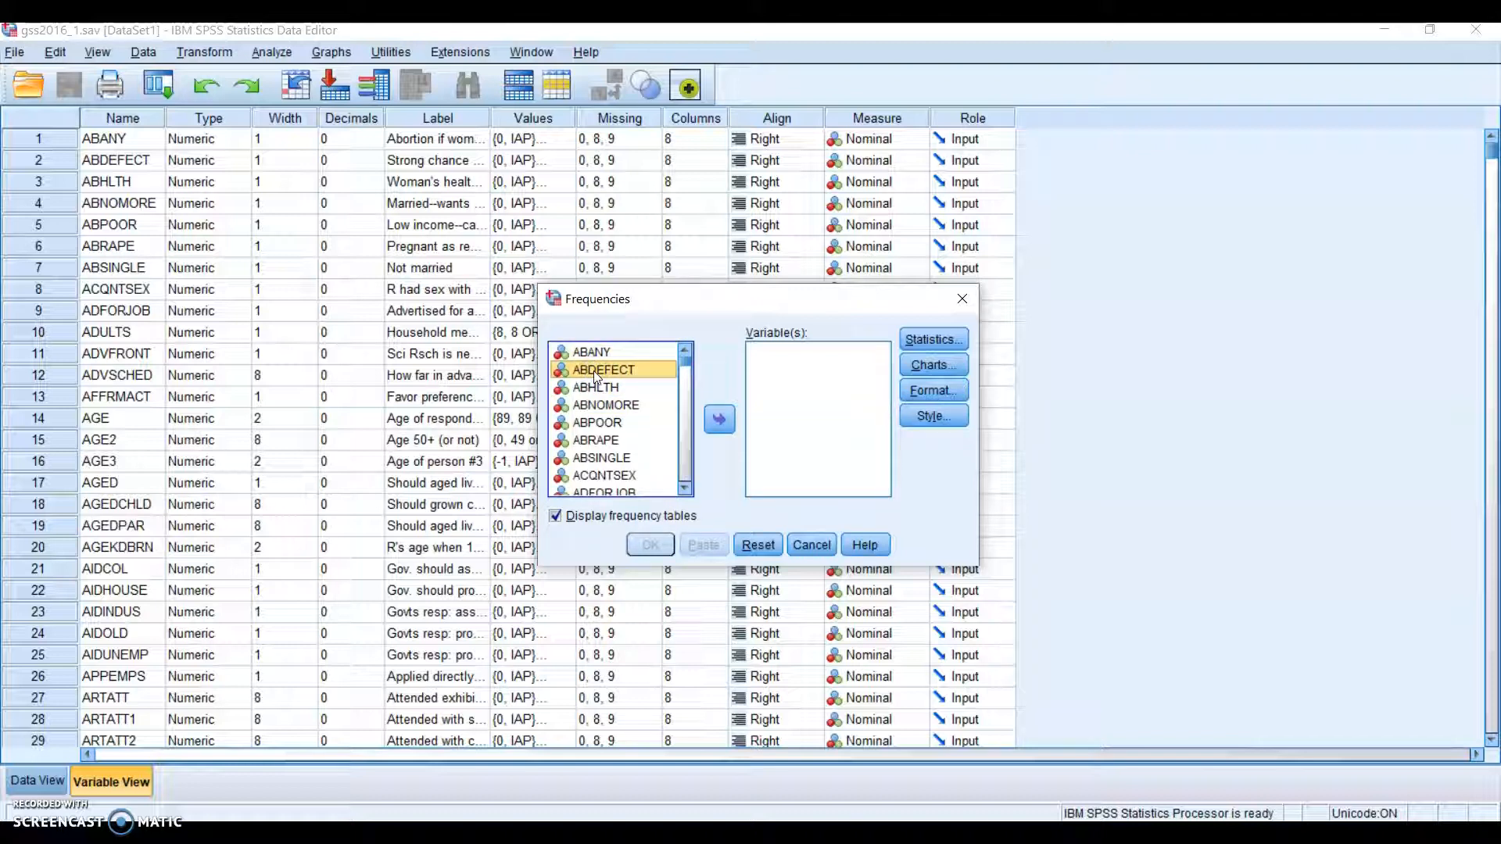
key(Down)
key(Down)
key(Down)
key(Down)
key(Down)
key(Down)
key(Down)
key(Down)
key(Down)
key(Down)
key(Down)
key(Down)
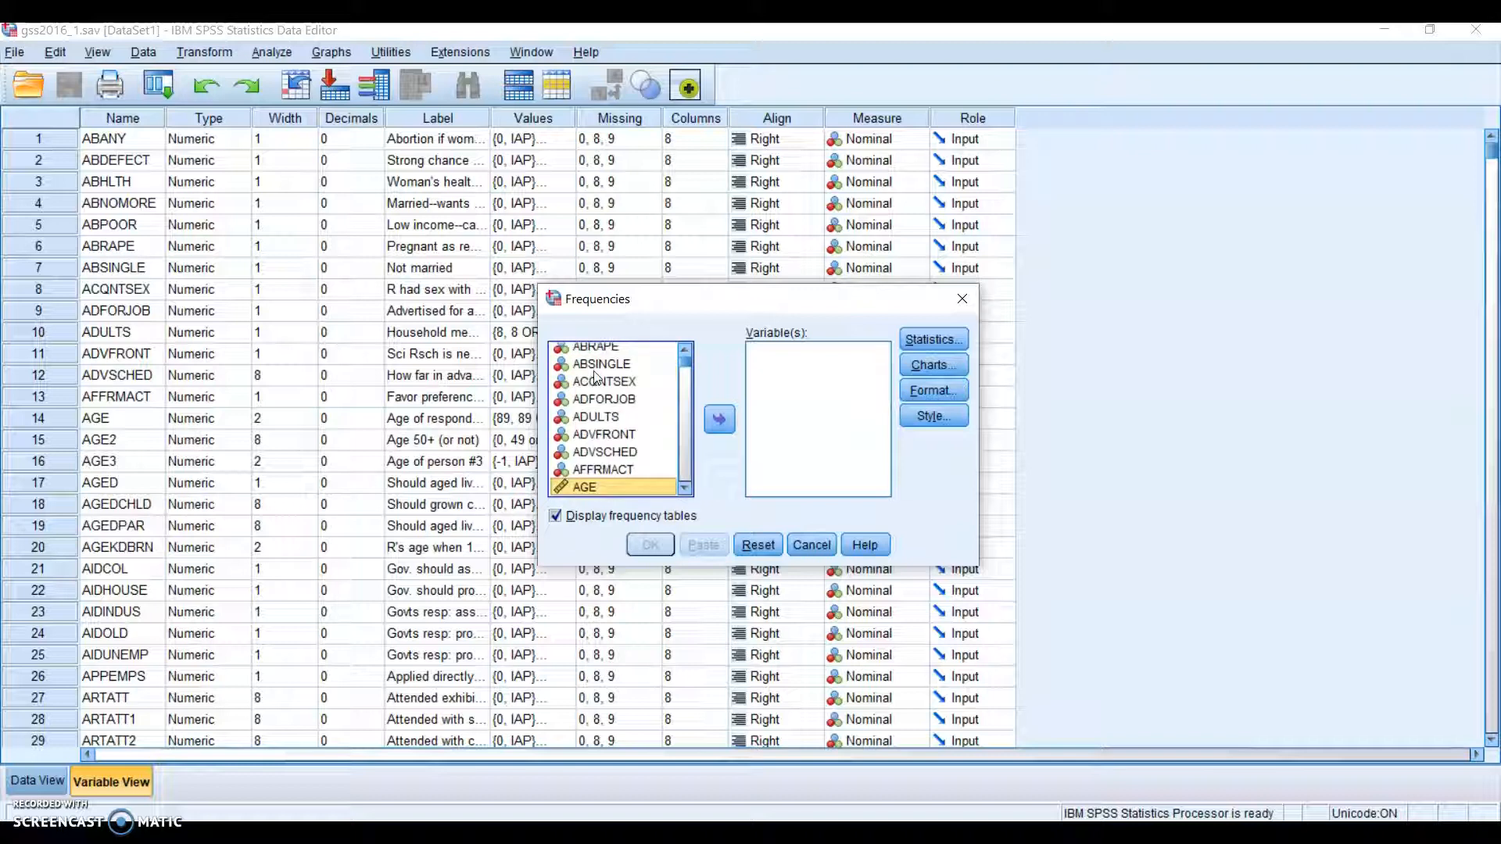
click(612, 489)
click(610, 490)
Add AGE to Variable(s), uncheck Display frequency tables, and dismiss the no-output notice
drag(611, 489, 806, 393)
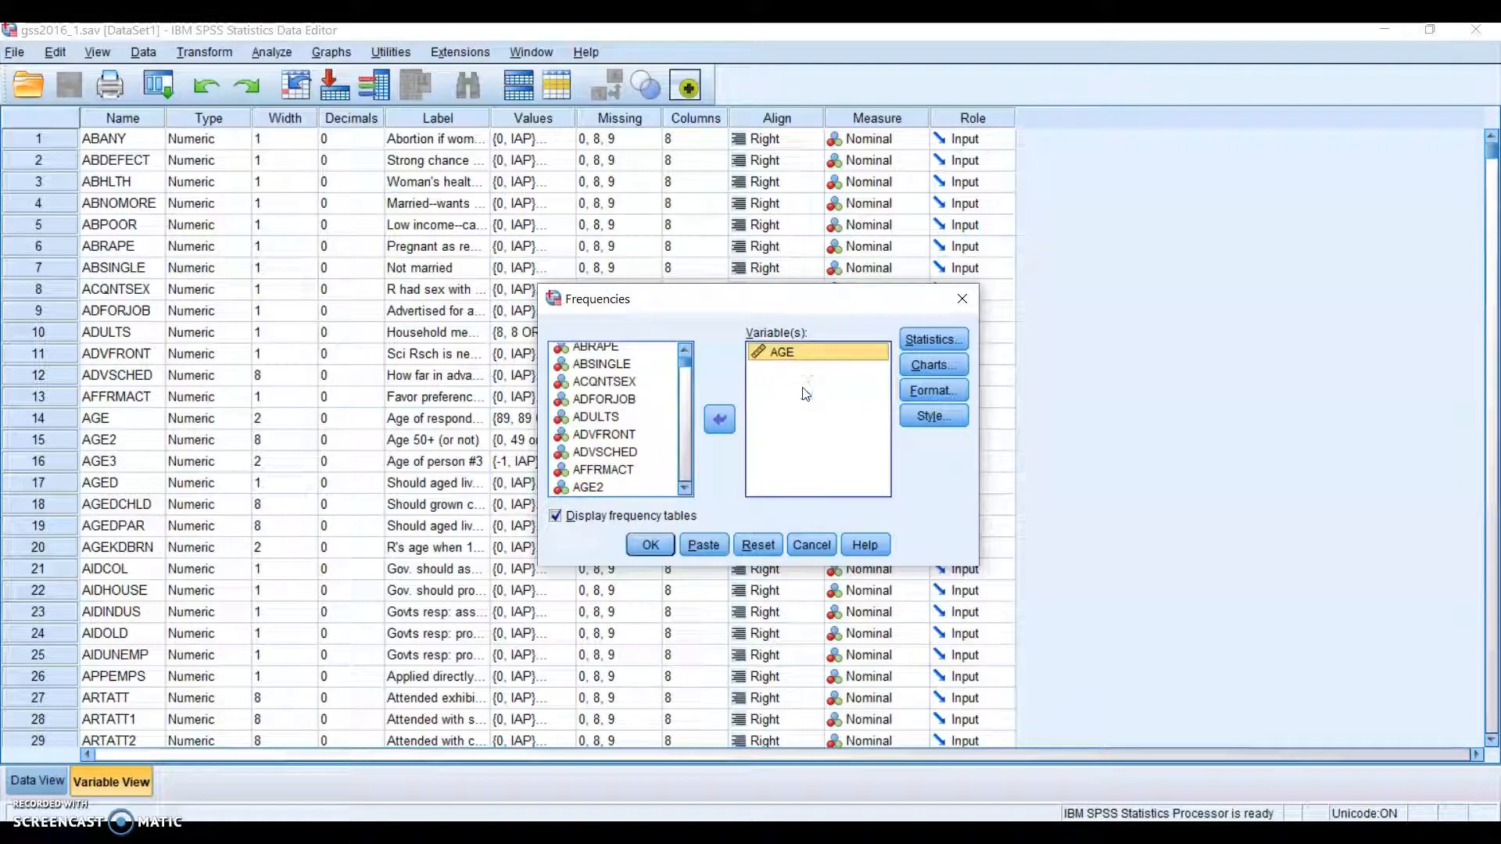
drag(727, 302, 516, 258)
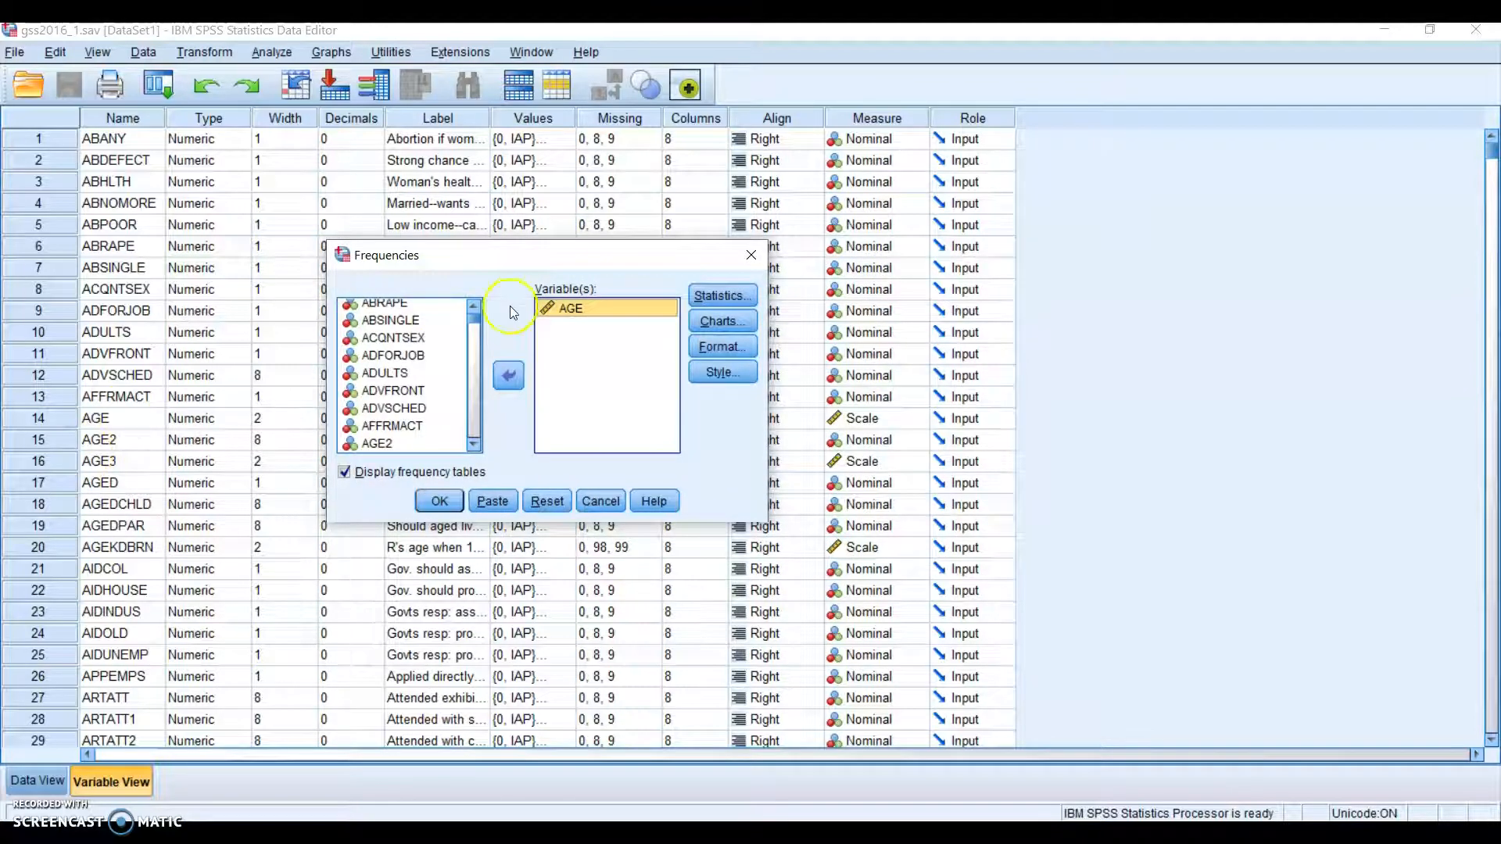
drag(526, 253, 433, 482)
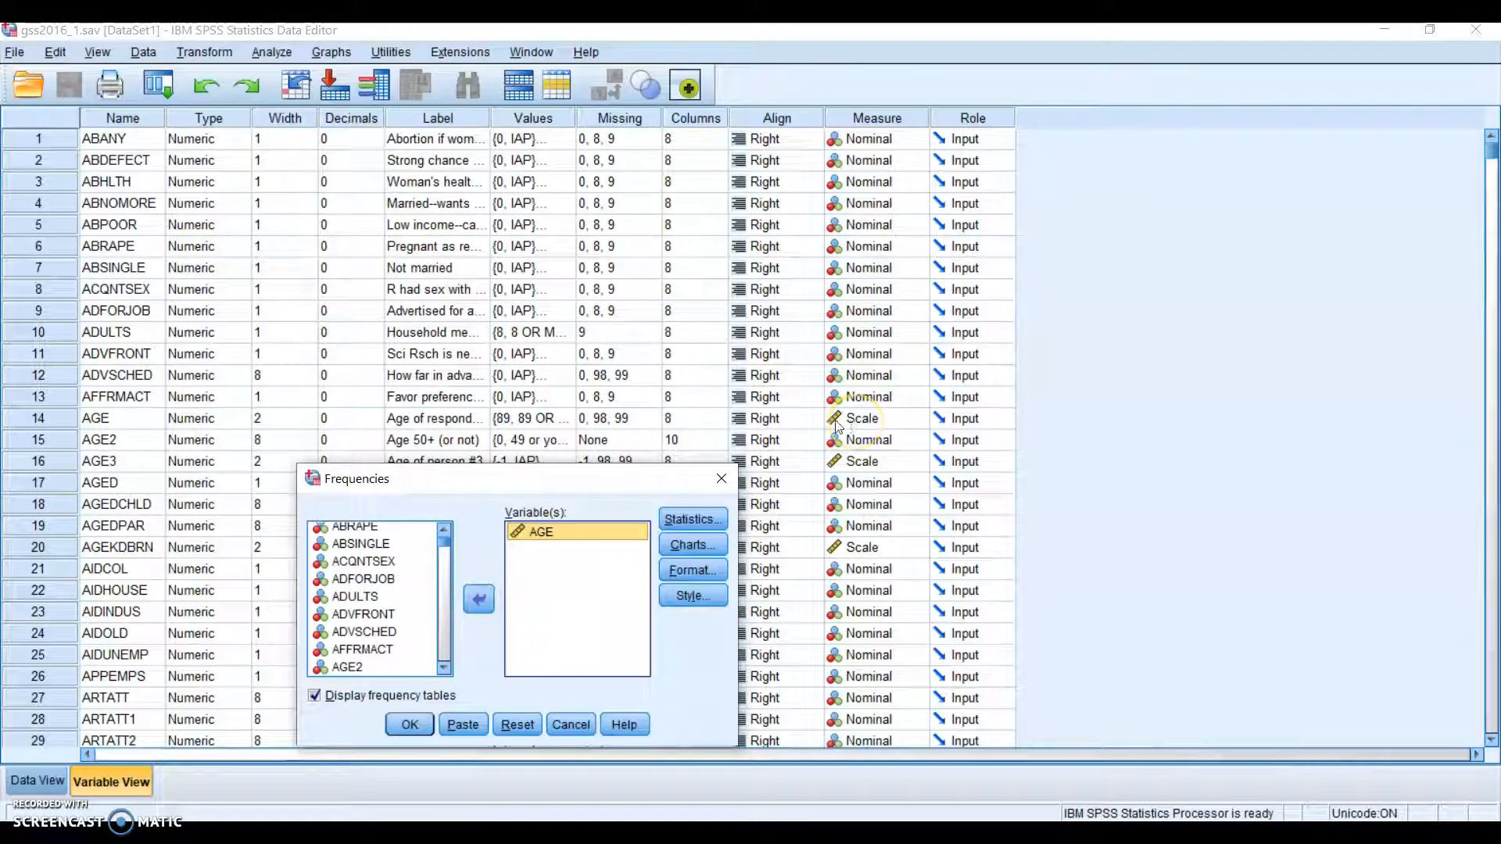
drag(553, 479, 630, 279)
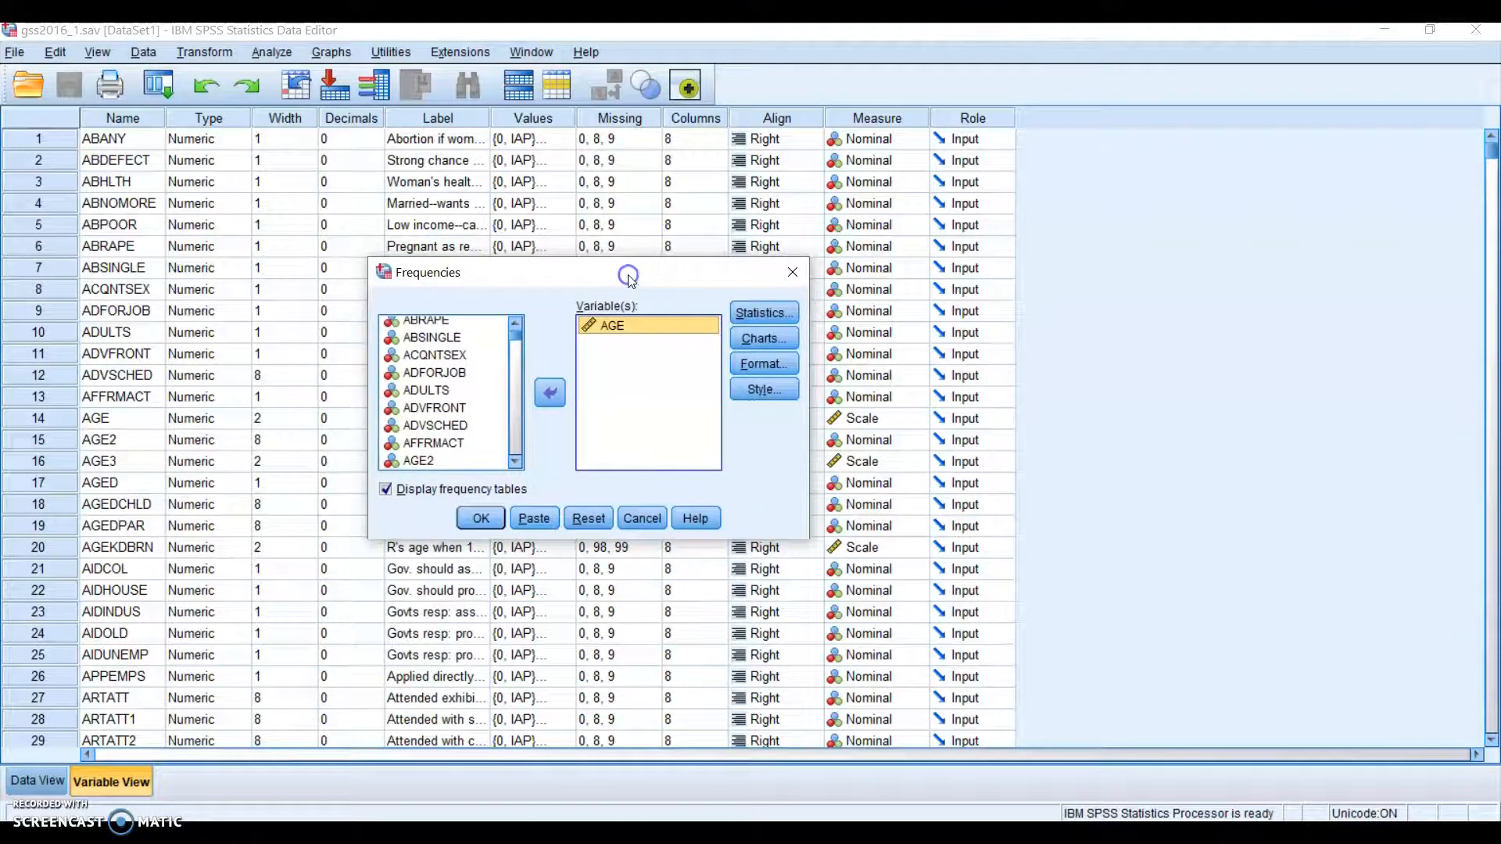
click(387, 489)
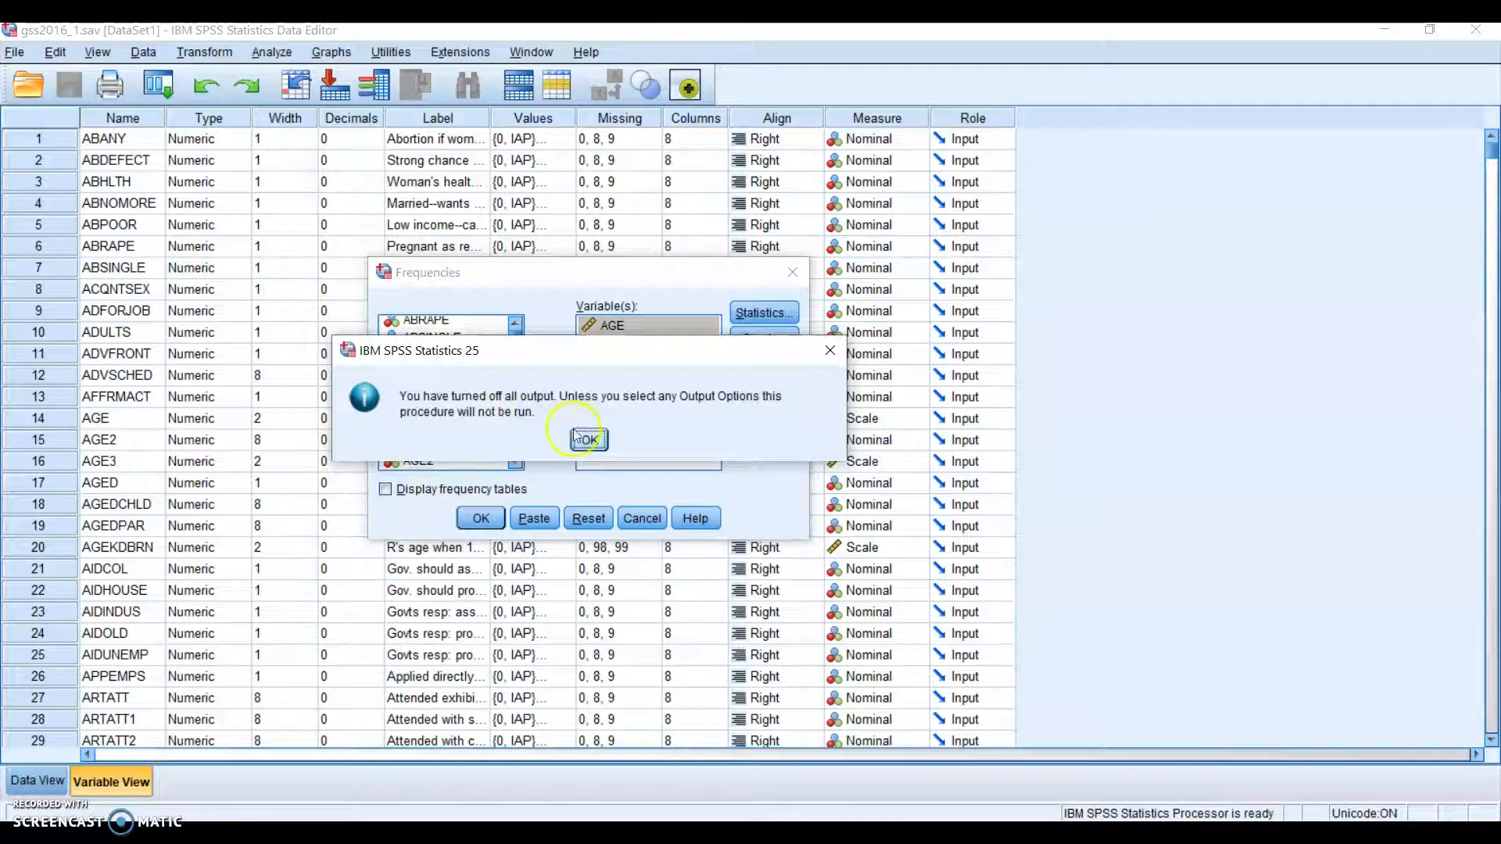
click(590, 440)
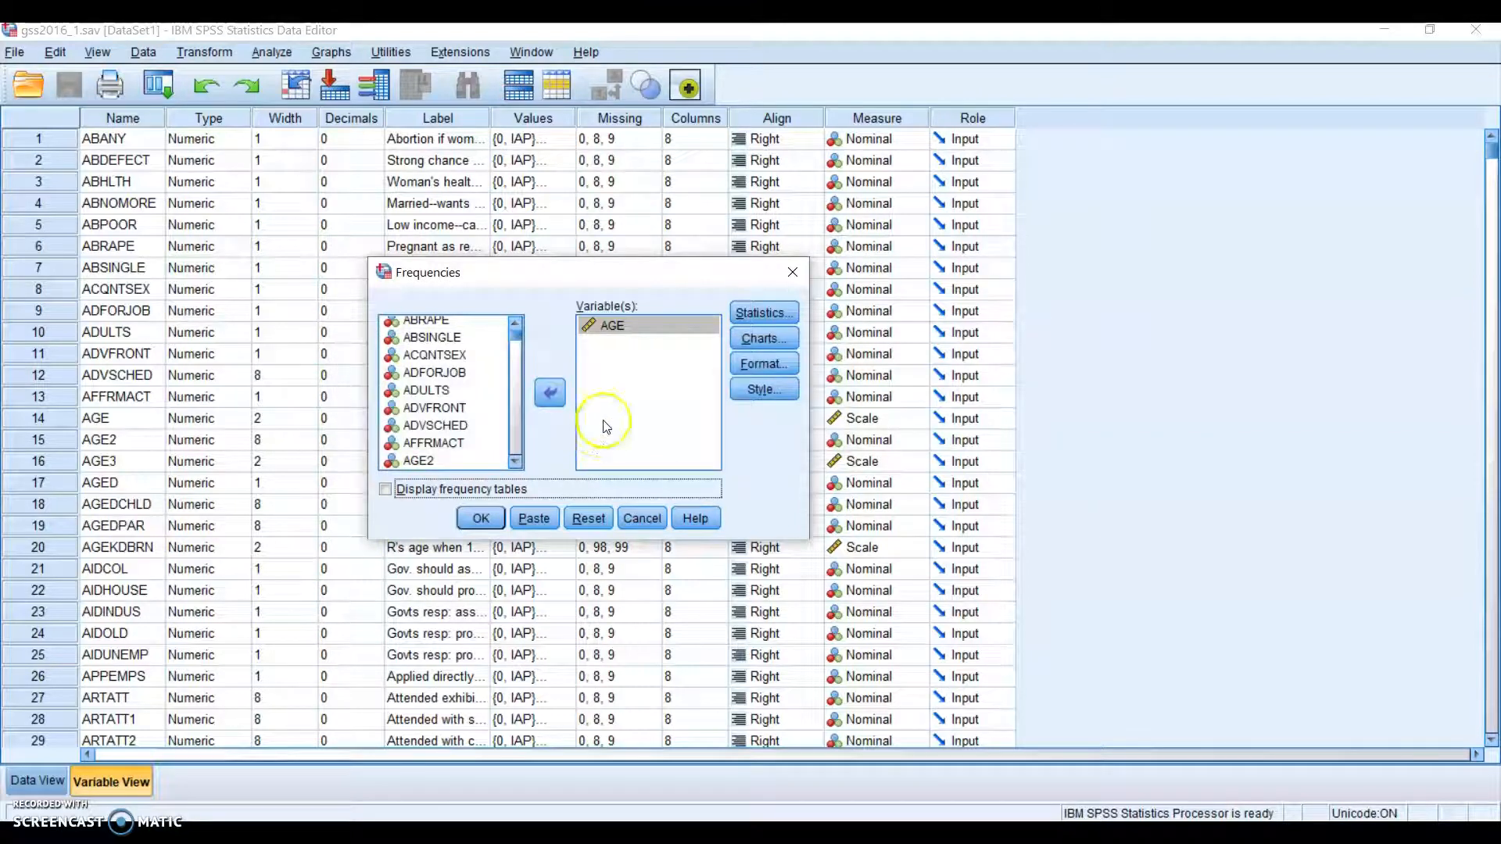
In Frequencies Statistics, check Mean, Median, Mode, Std. deviation, Minimum and Maximum, then continue
click(768, 312)
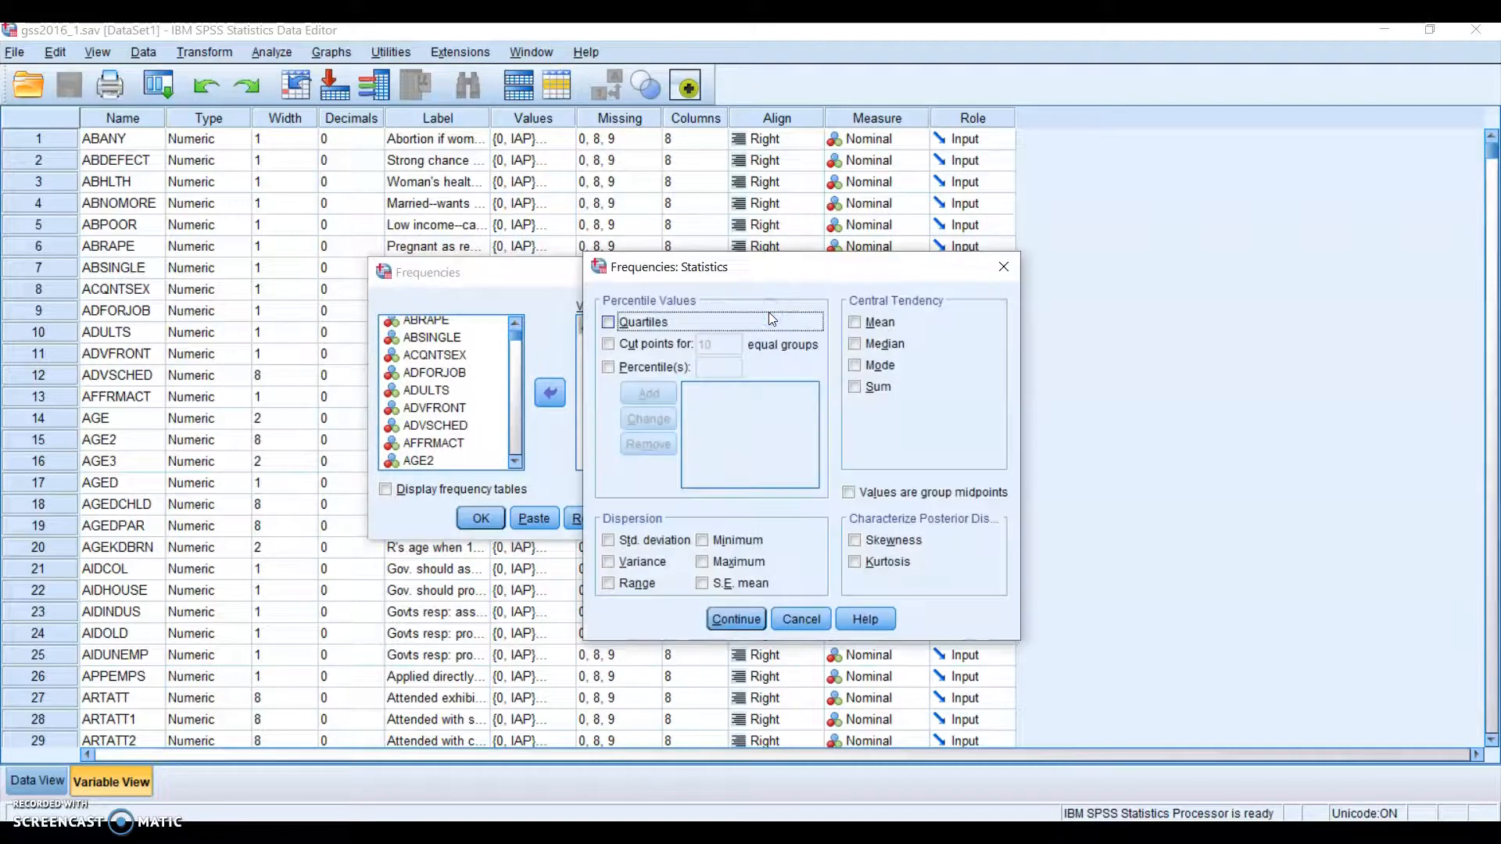
click(857, 324)
click(857, 348)
click(858, 366)
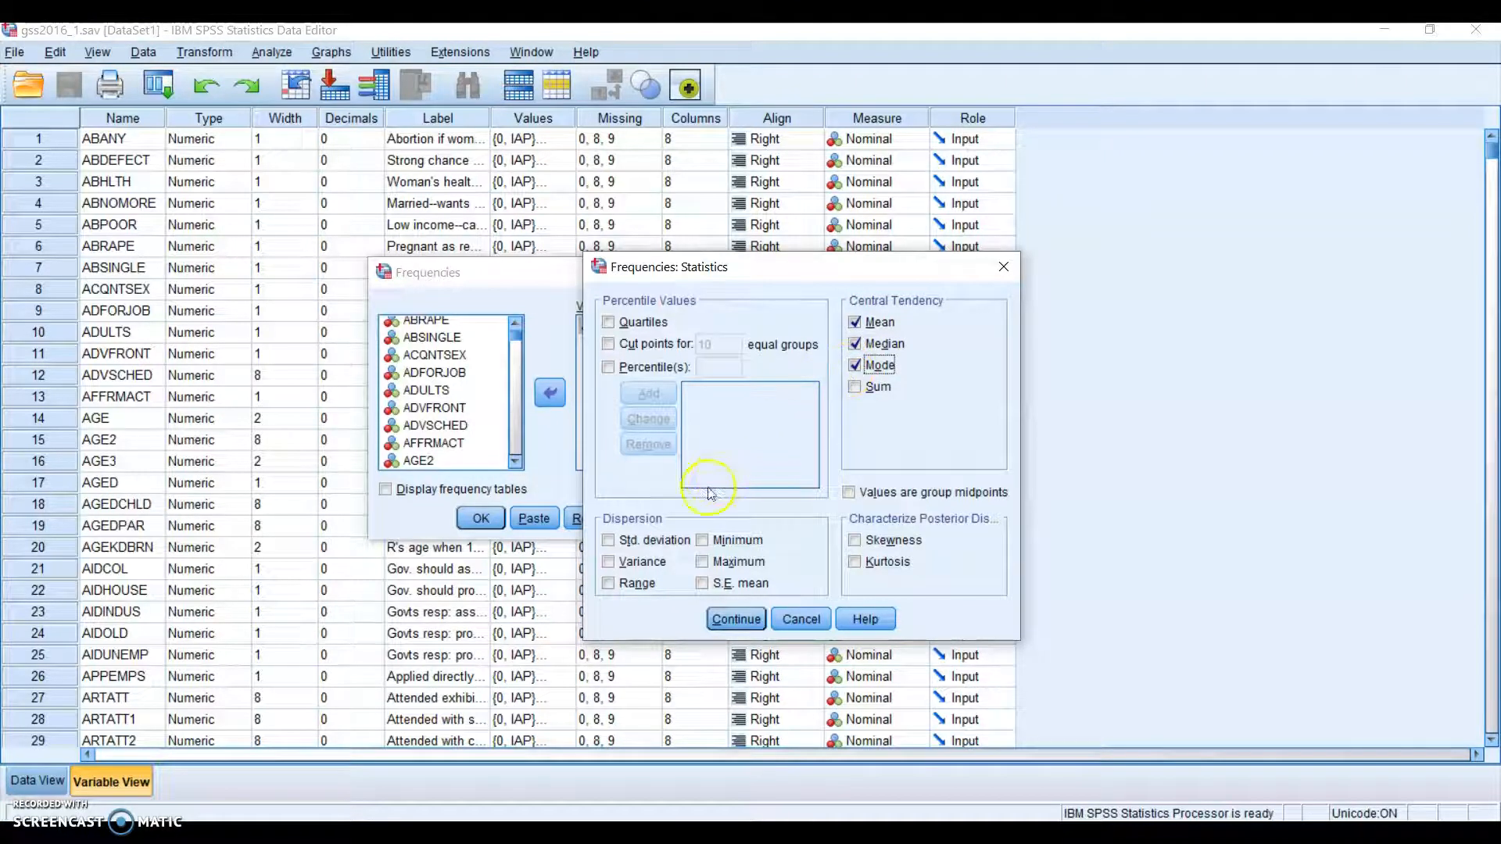
click(607, 540)
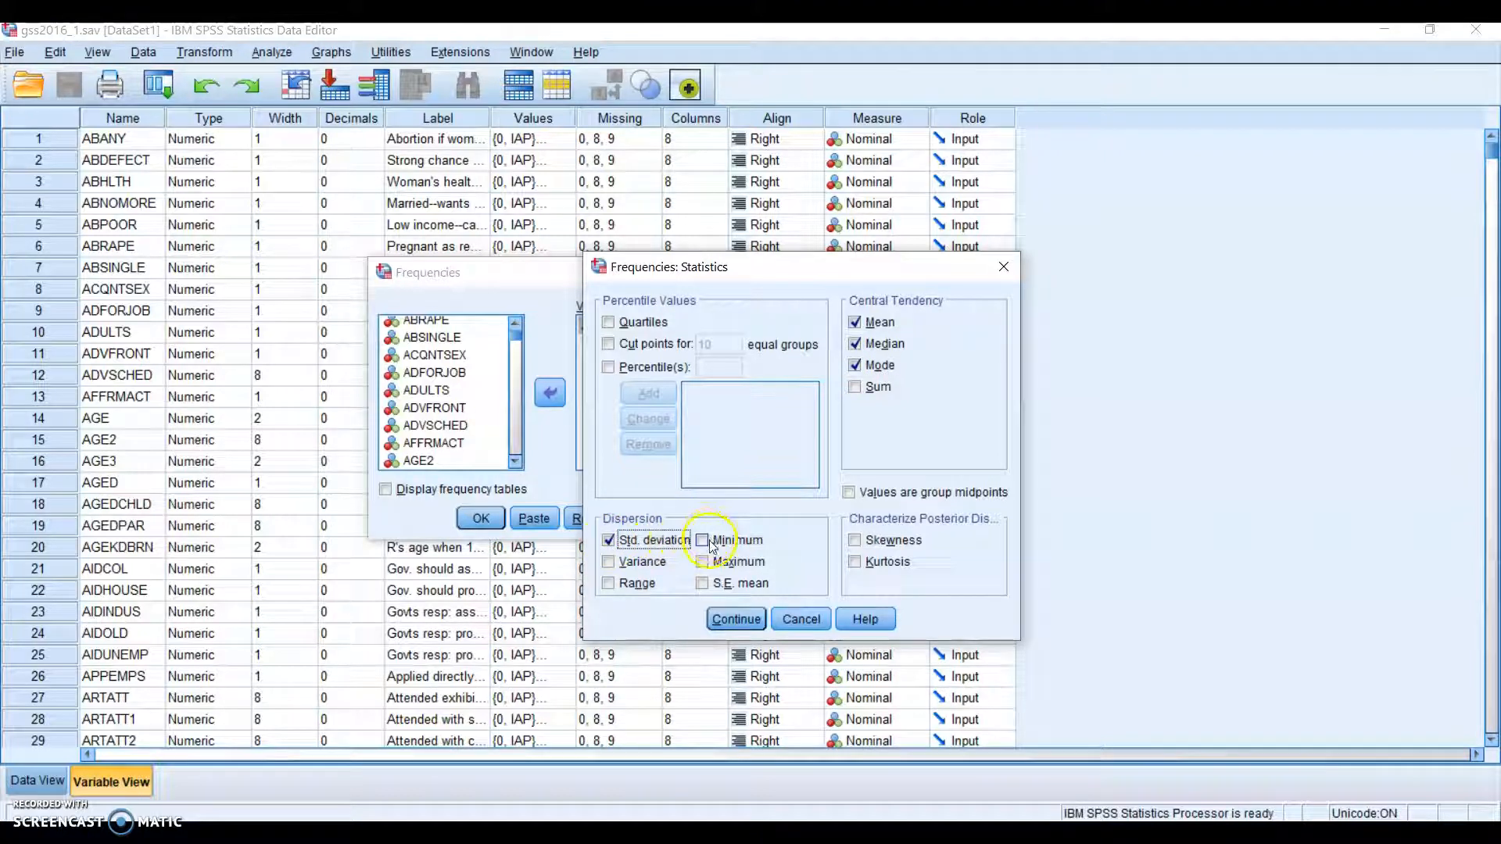
click(703, 541)
click(704, 562)
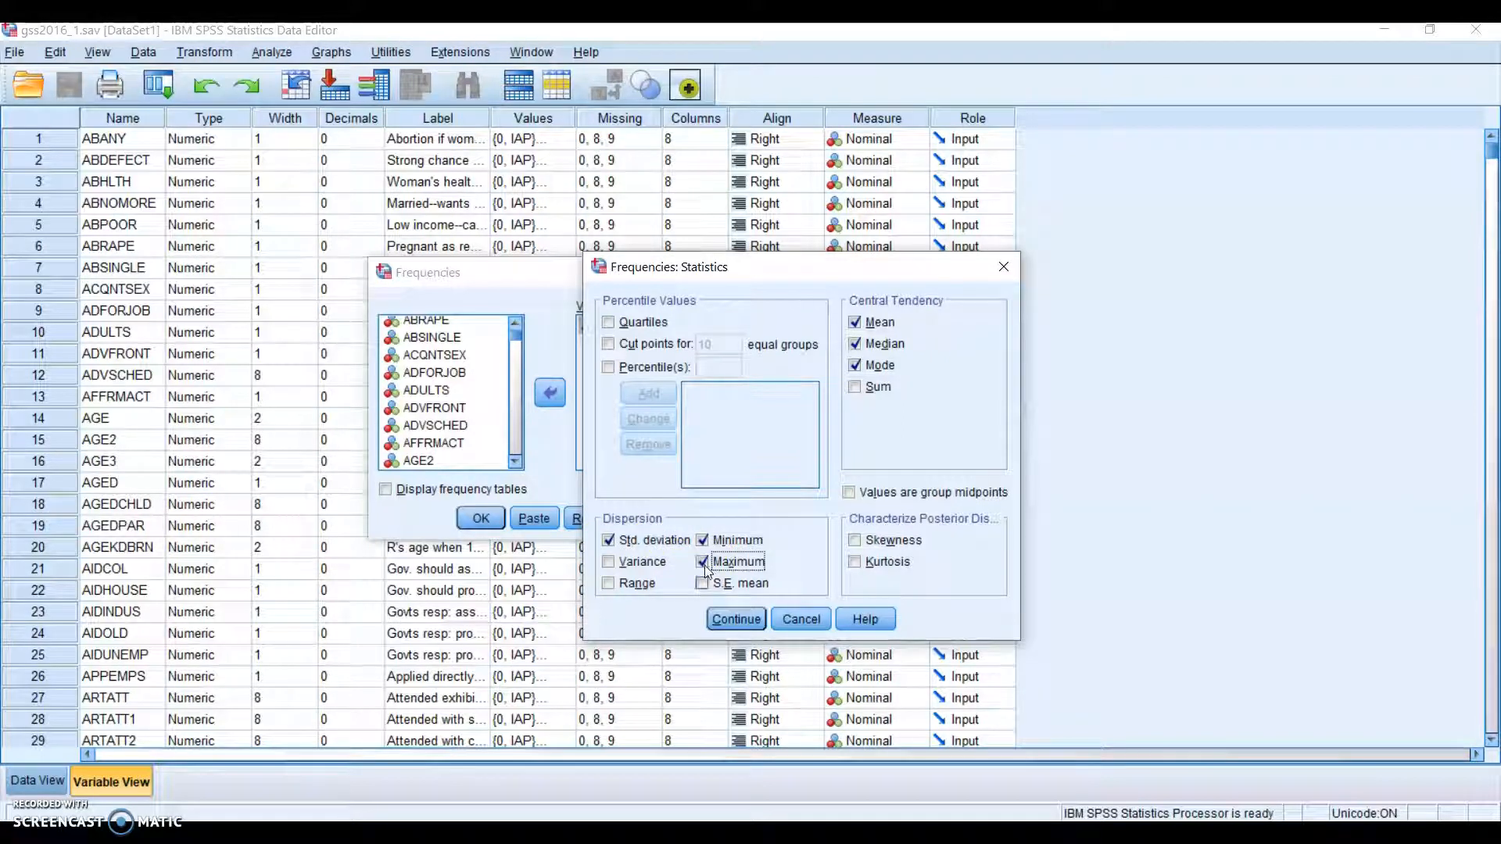
click(727, 623)
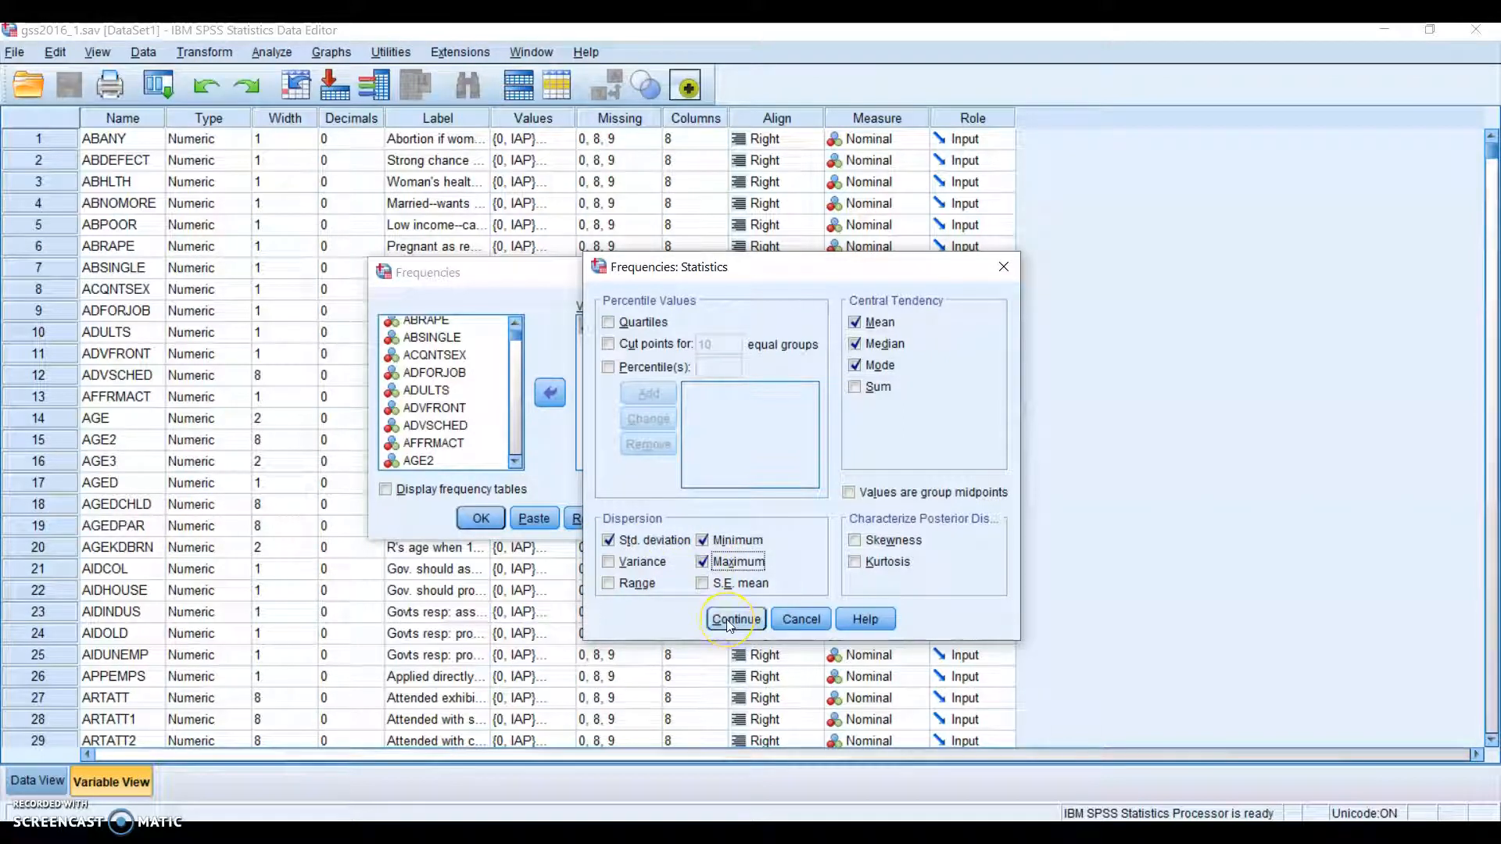
click(727, 620)
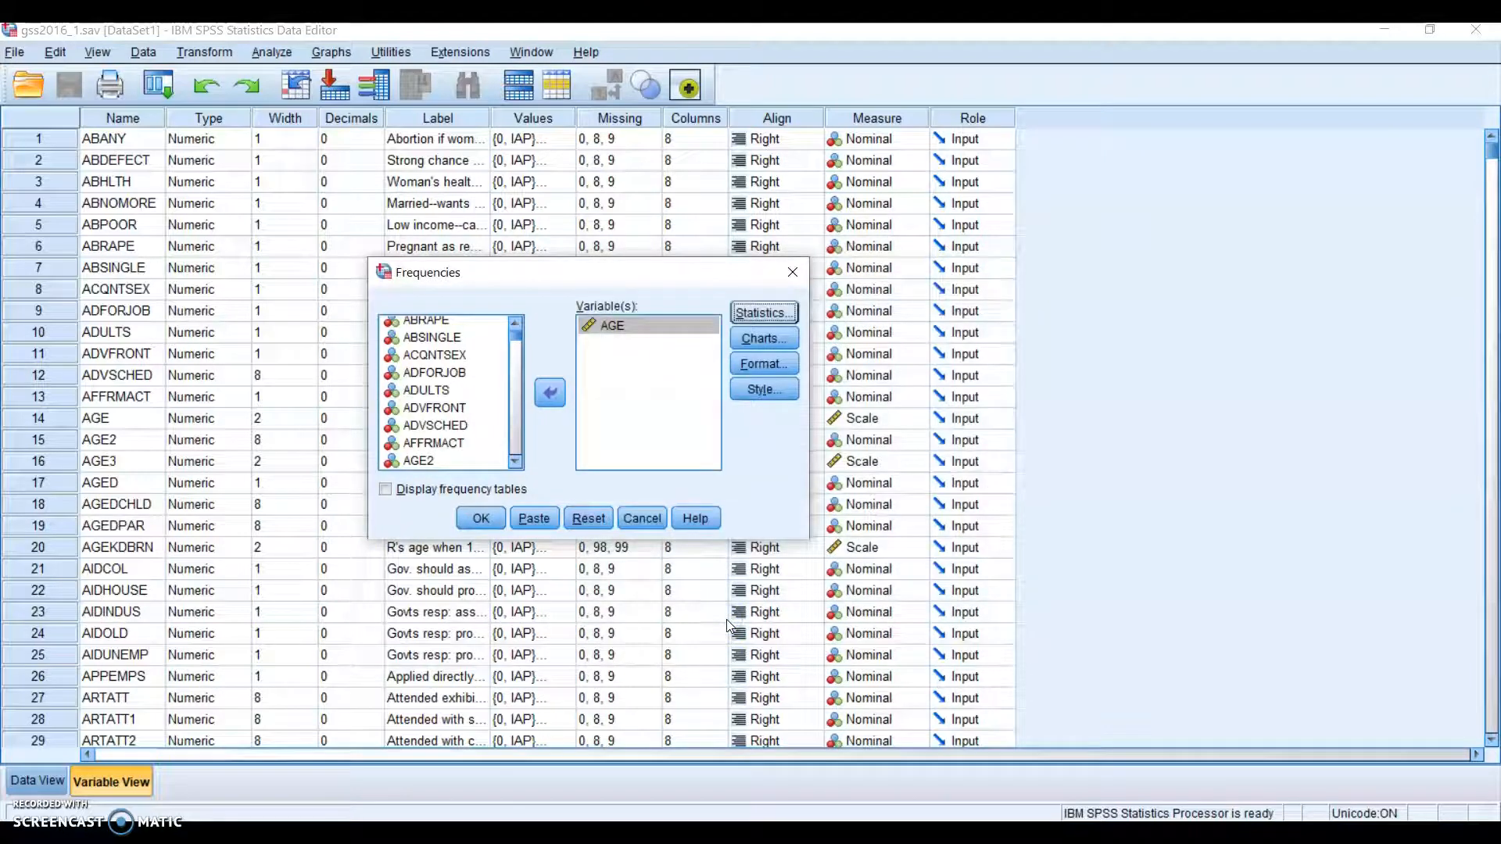
Choose a Histogram chart with normal curve for AGE and run the Frequencies analysis
click(763, 342)
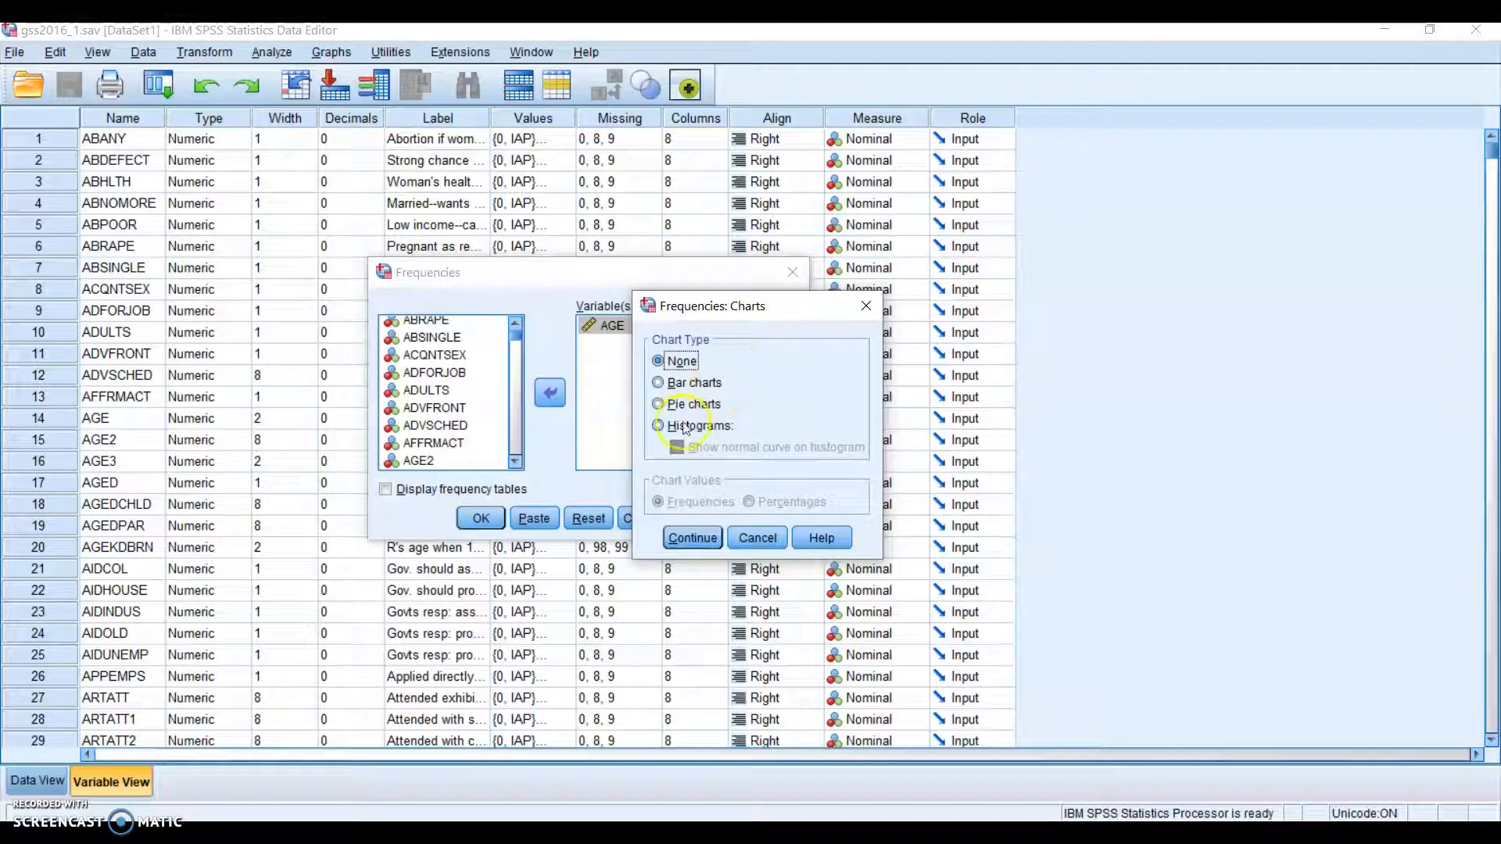
click(659, 426)
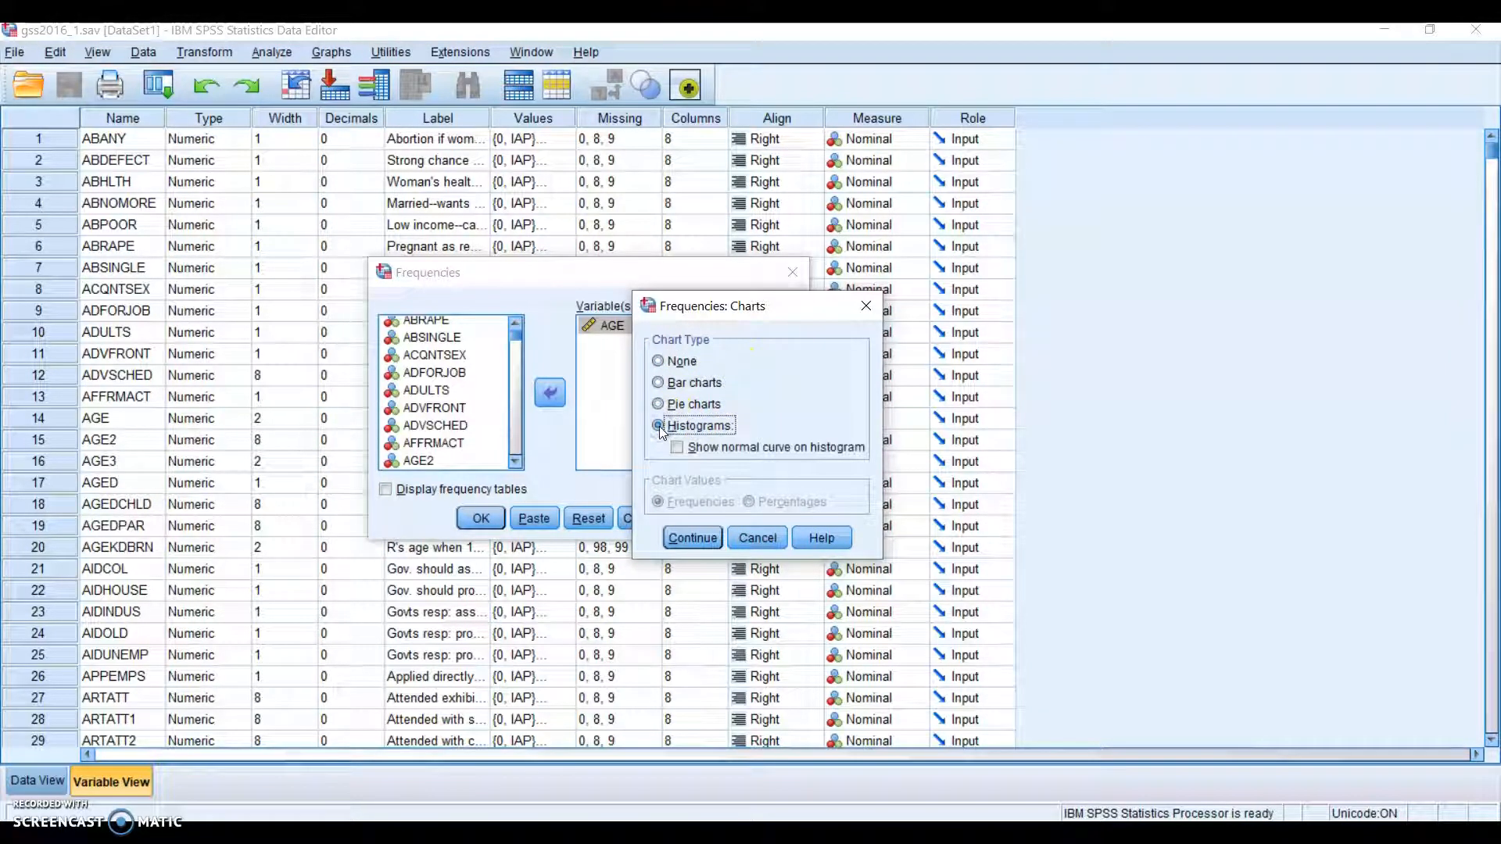
click(677, 448)
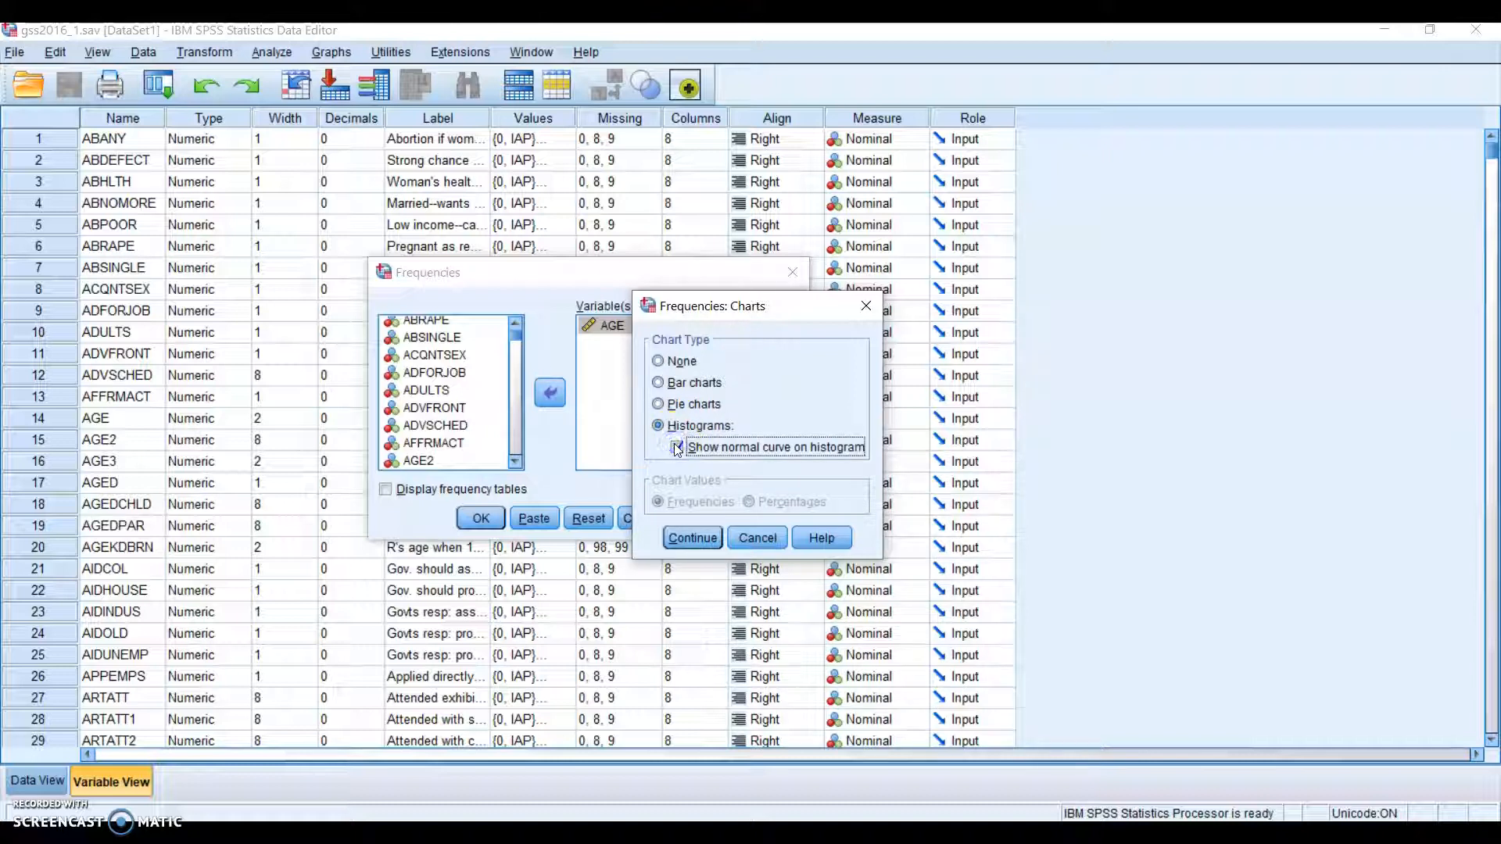
click(692, 537)
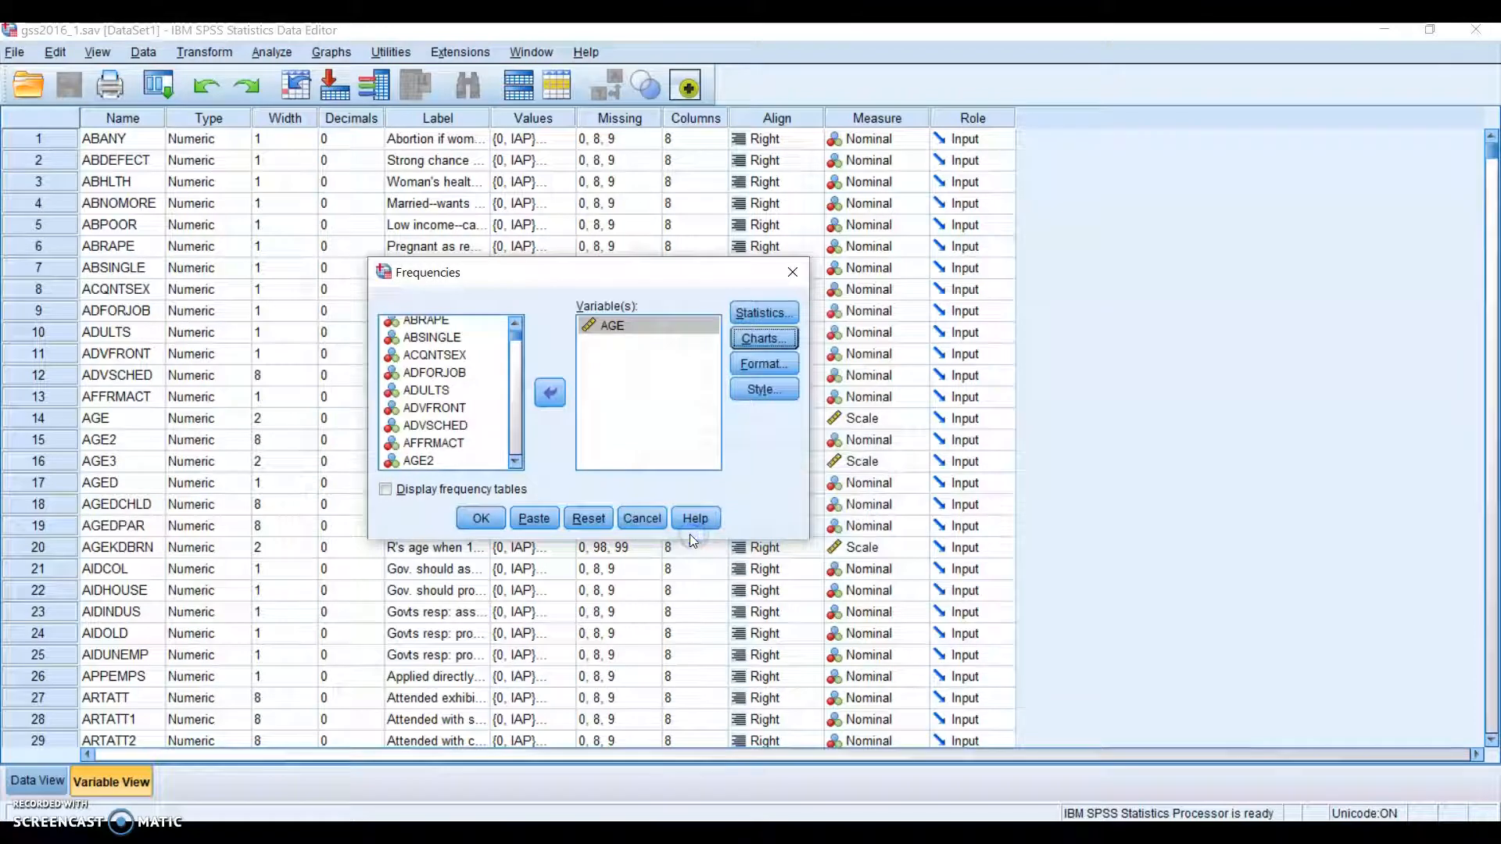
click(481, 518)
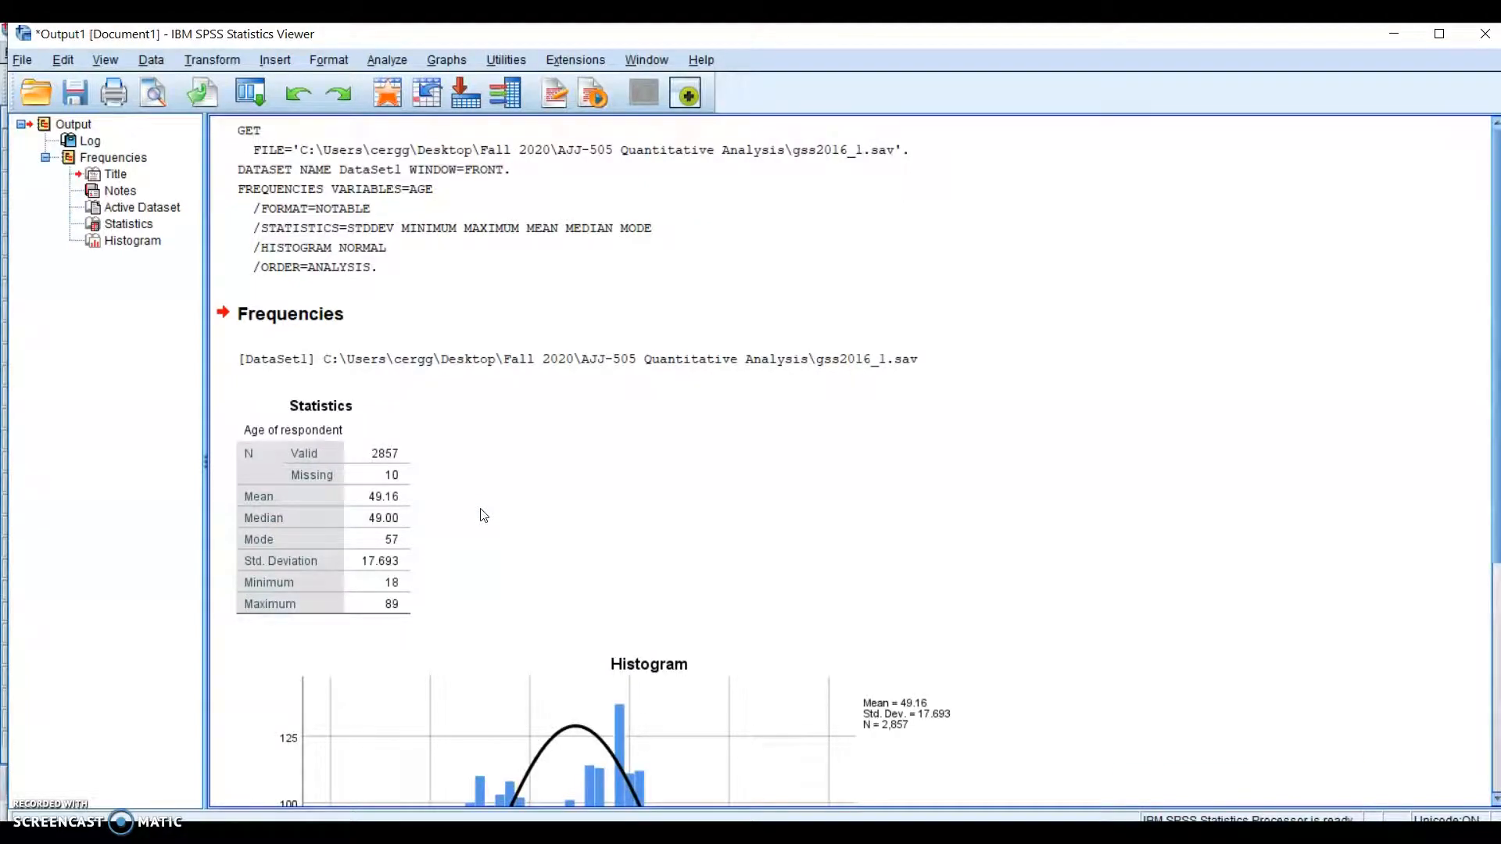
click(455, 511)
click(387, 454)
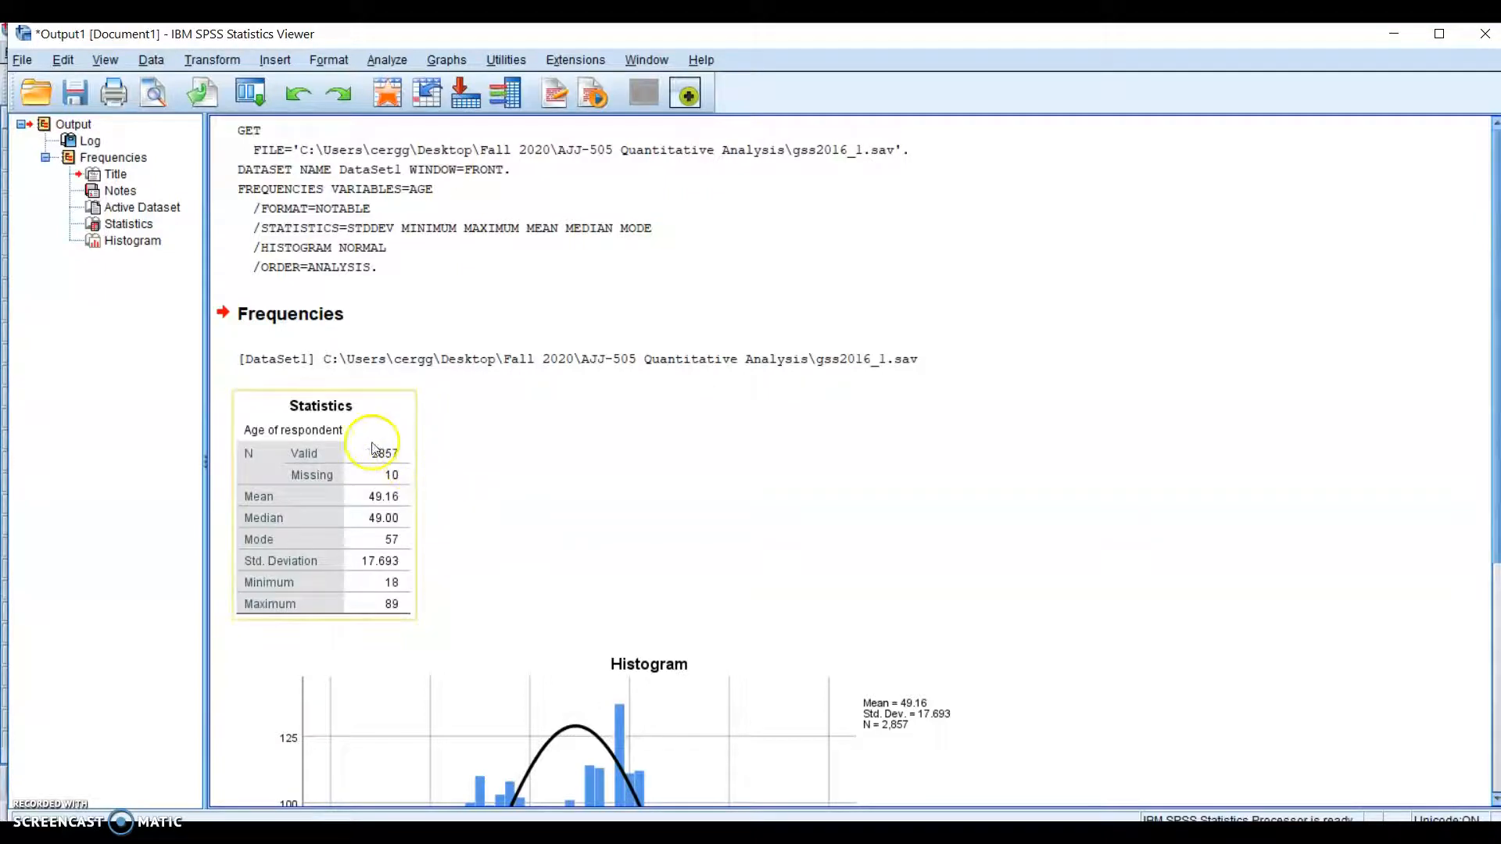
click(301, 628)
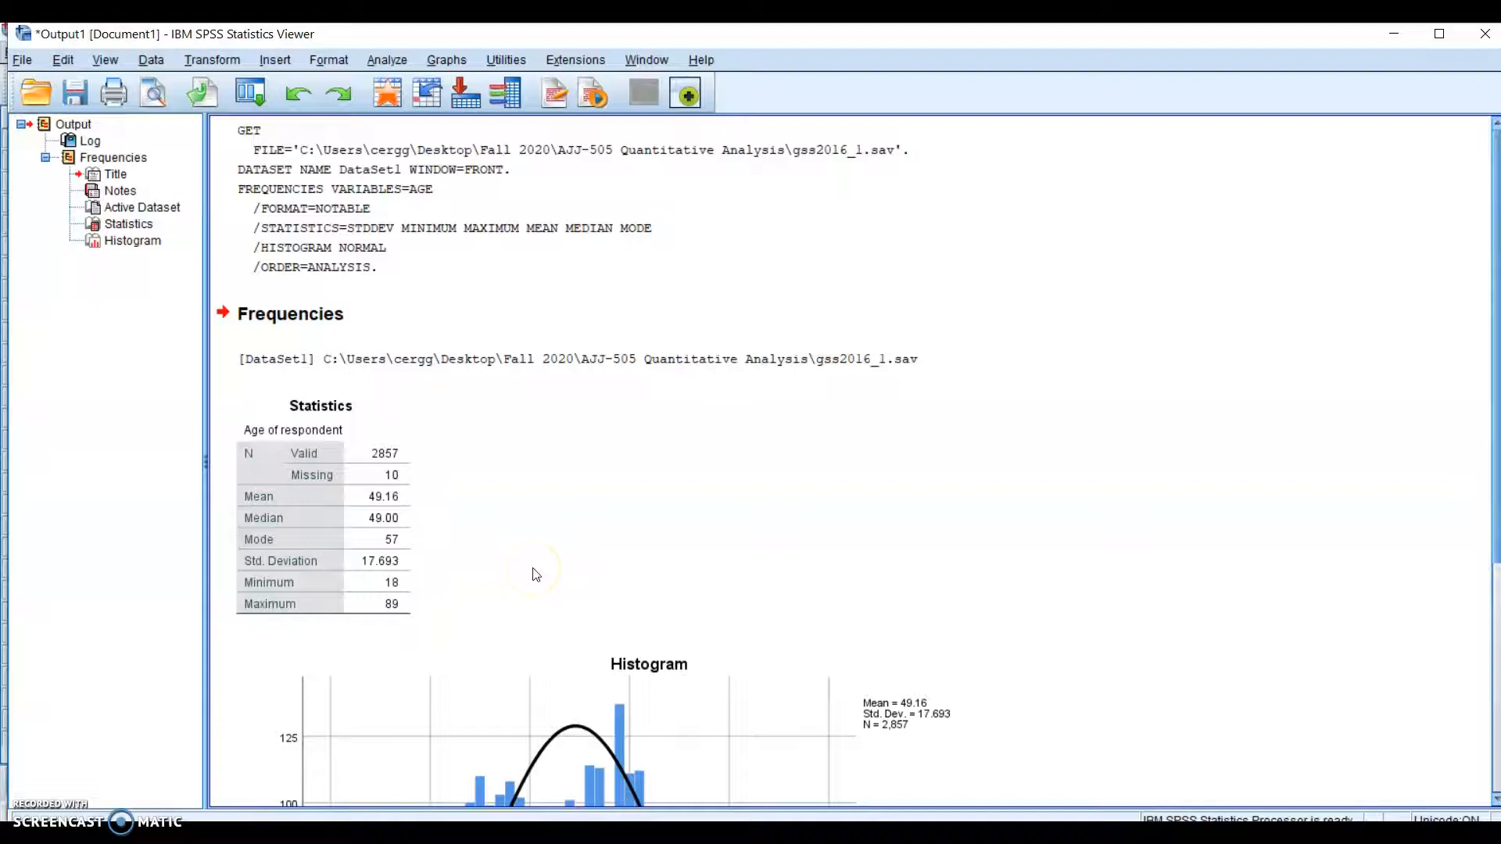
scroll(535, 575, down, 2)
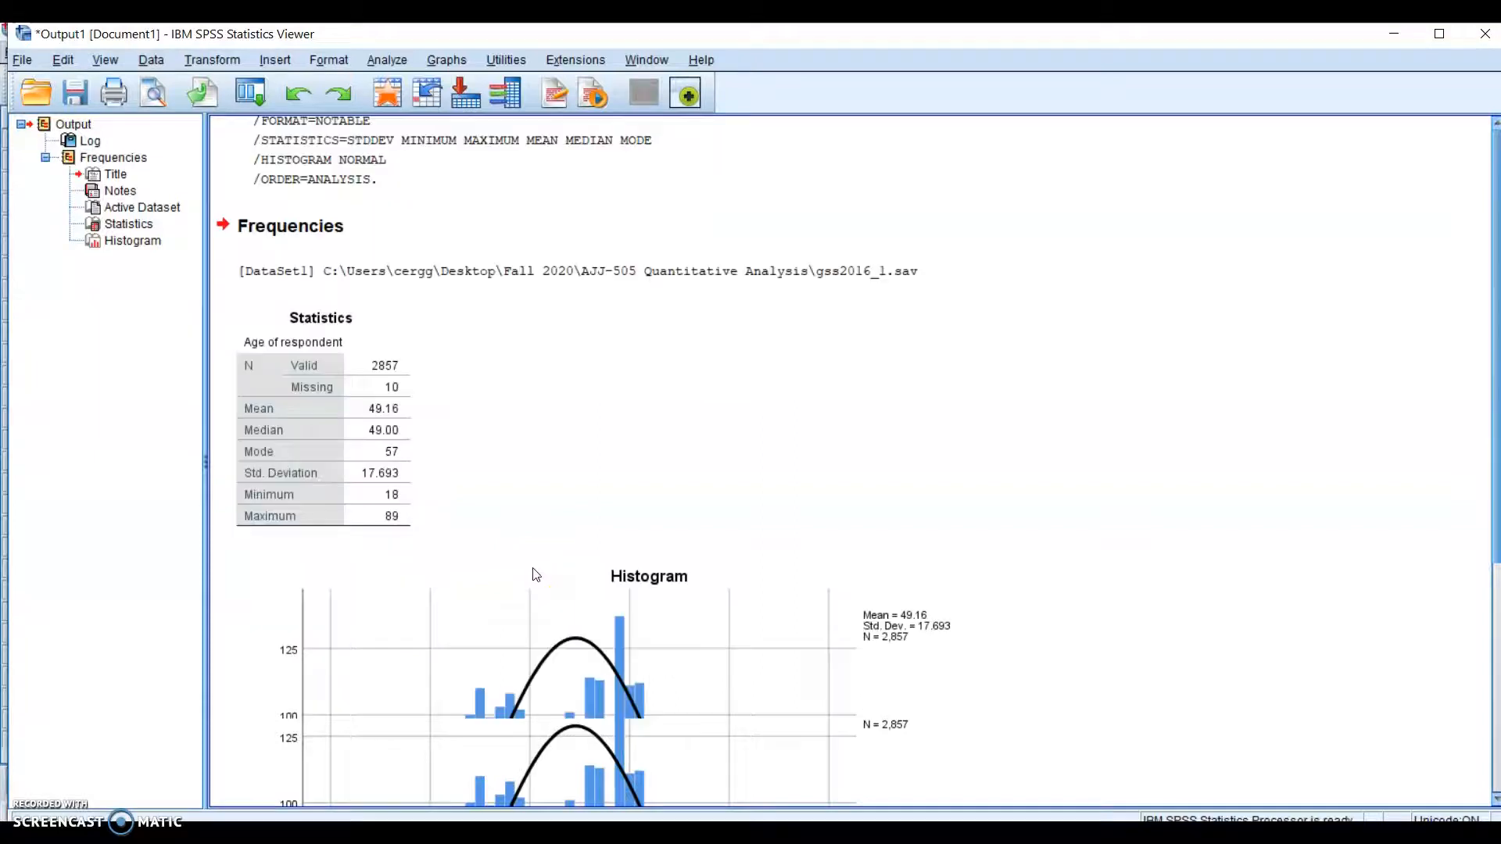
click(403, 505)
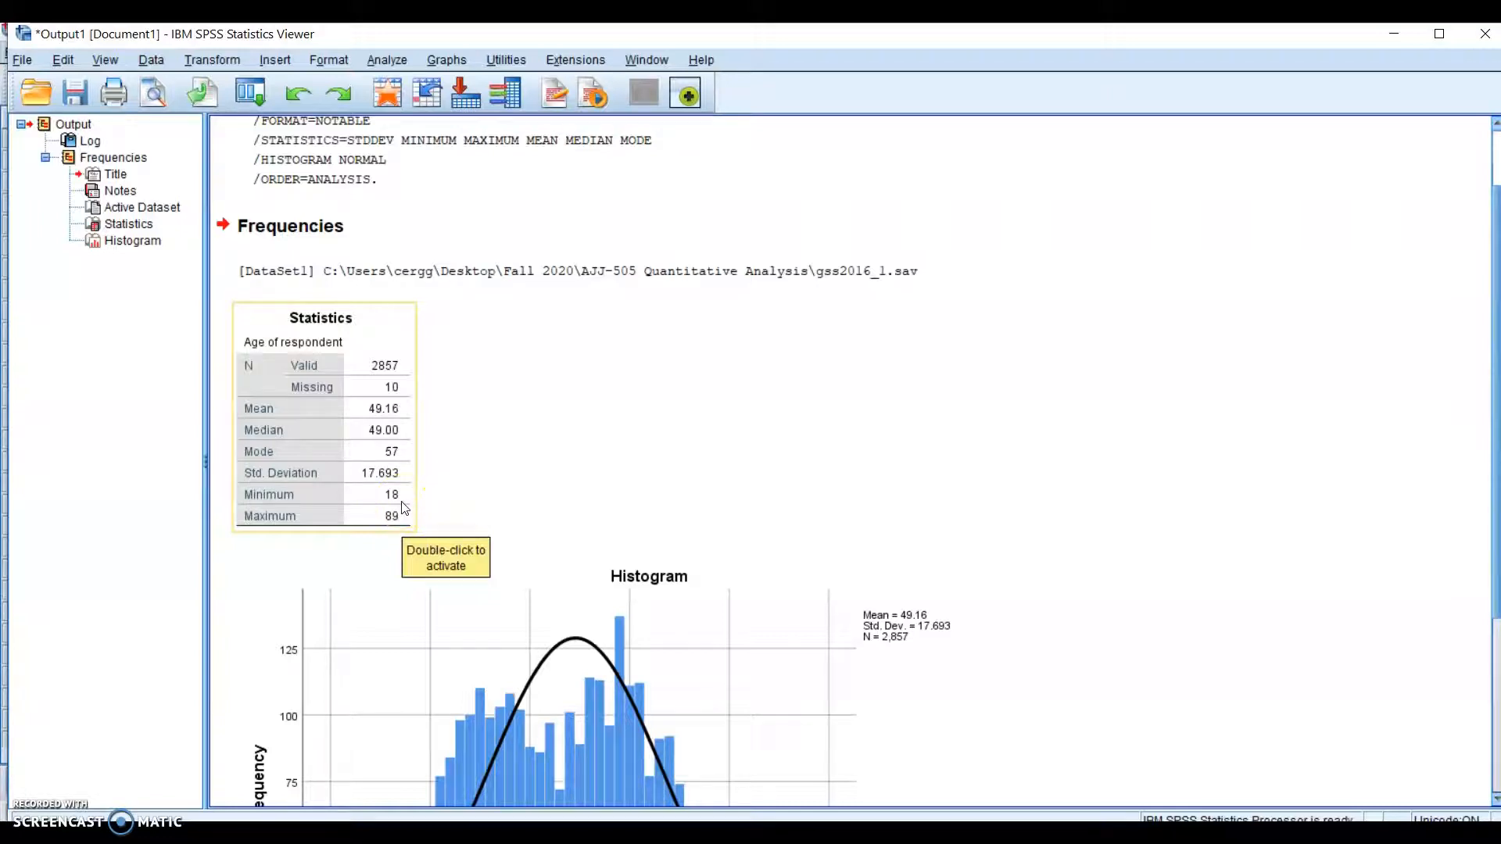
scroll(582, 422, down, 6)
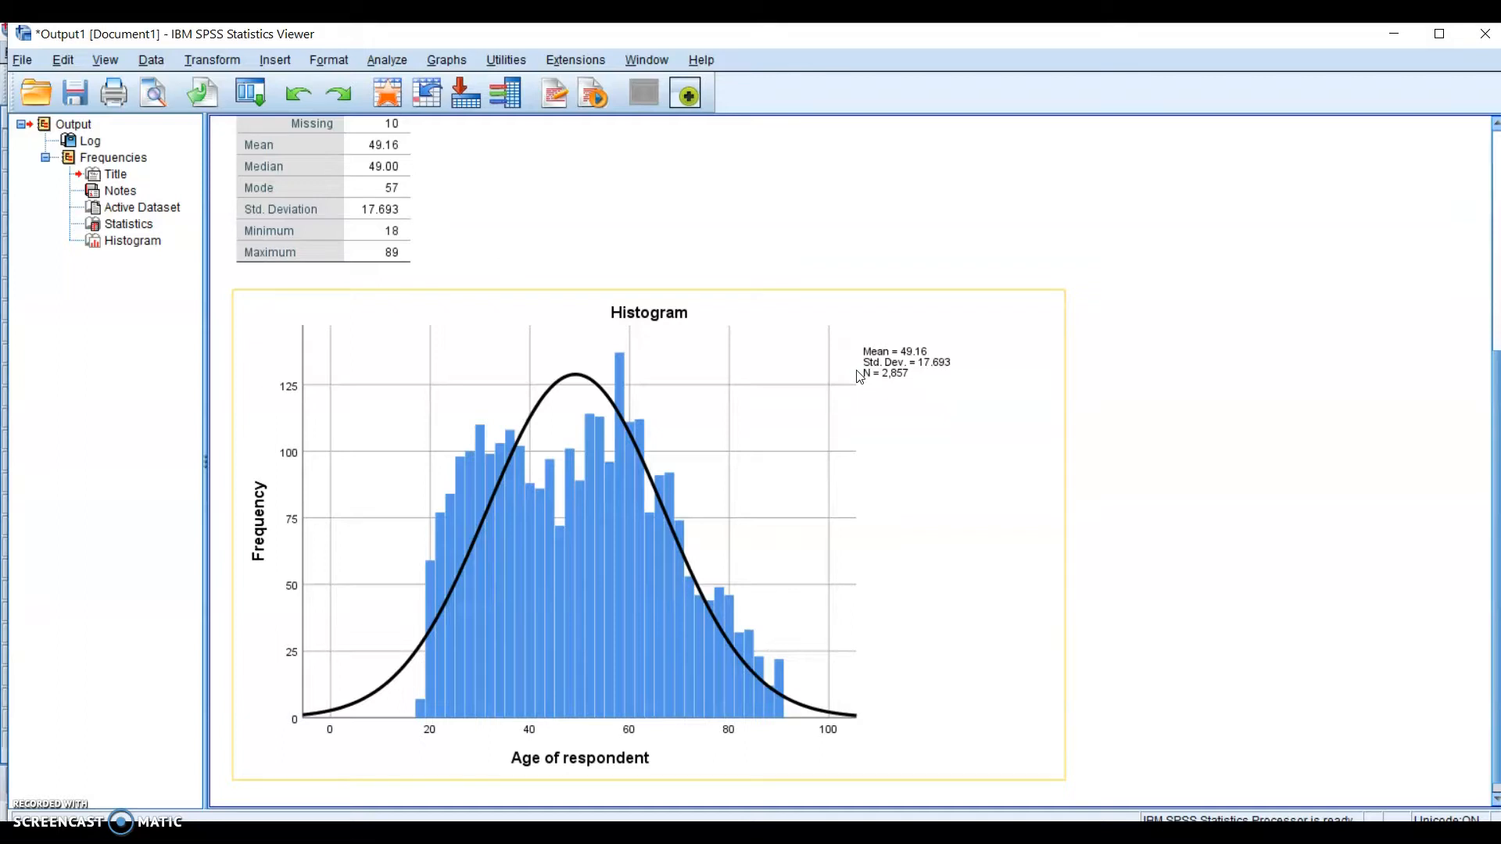
click(837, 358)
scroll(839, 365, up, 3)
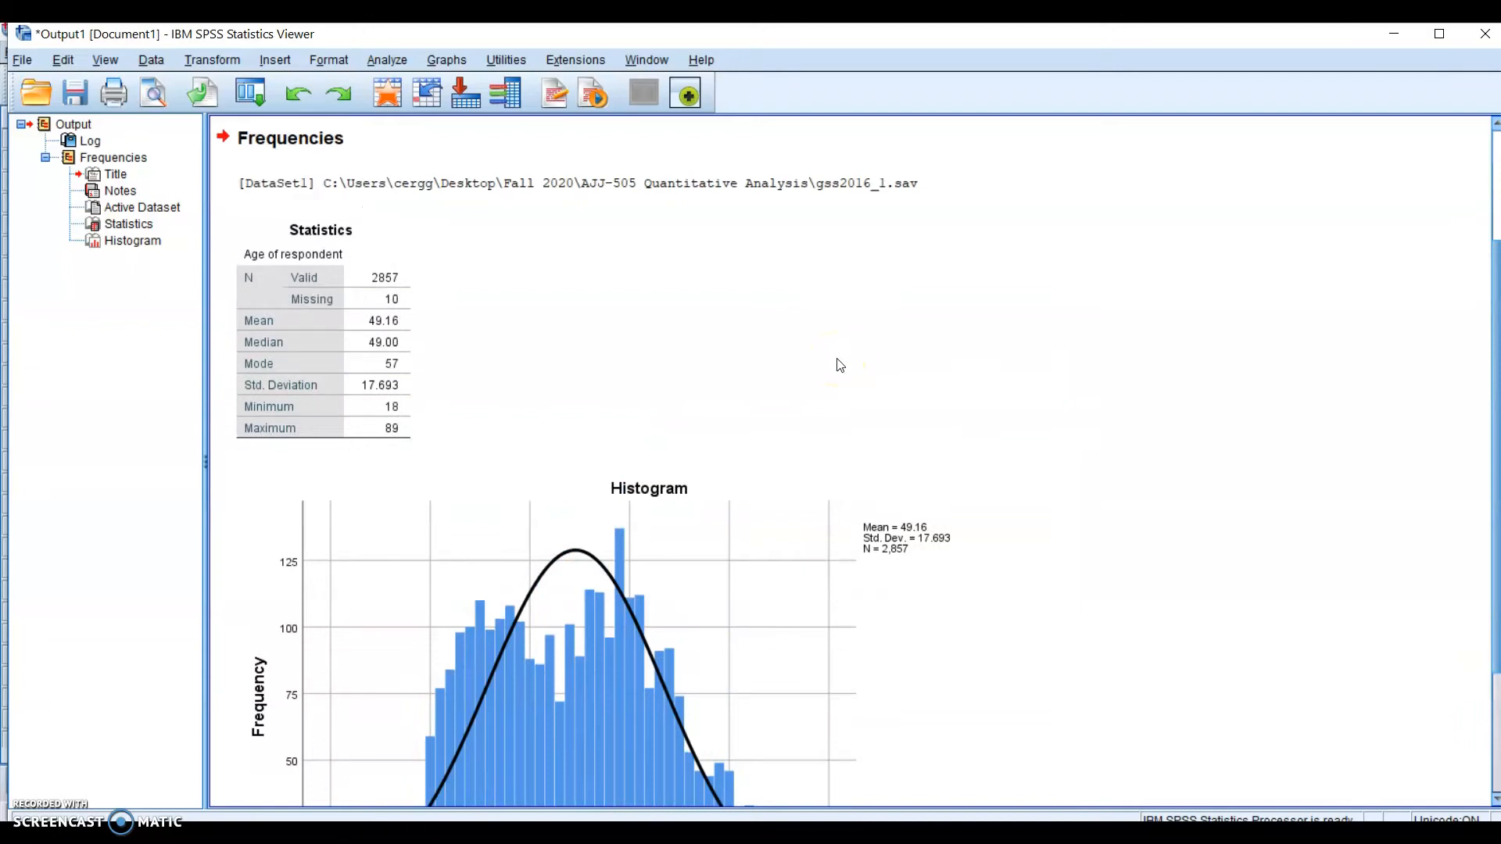